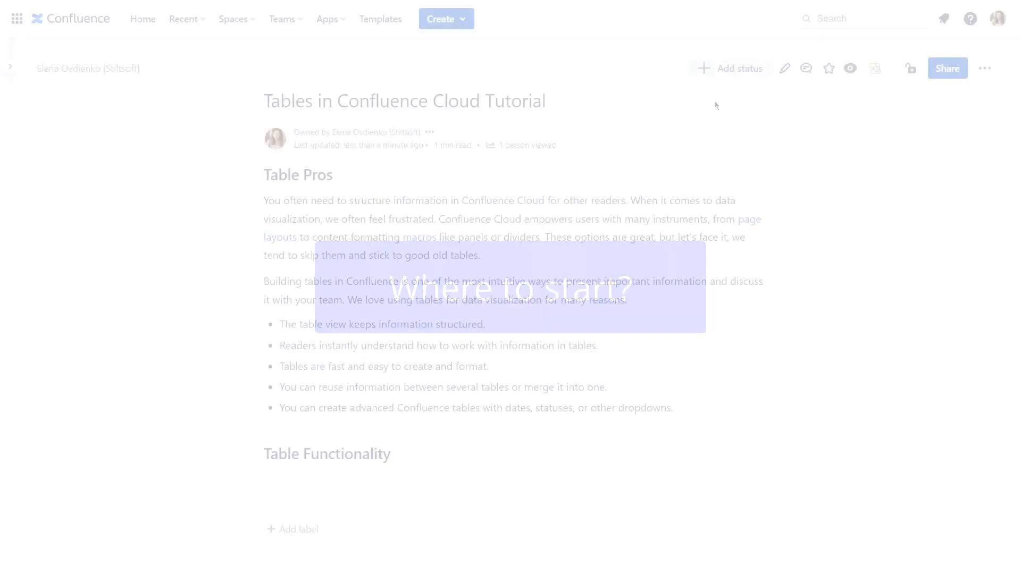
# Step: Edit the page and insert a default 3x3 table under the Table Functionality heading
pyautogui.click(784, 70)
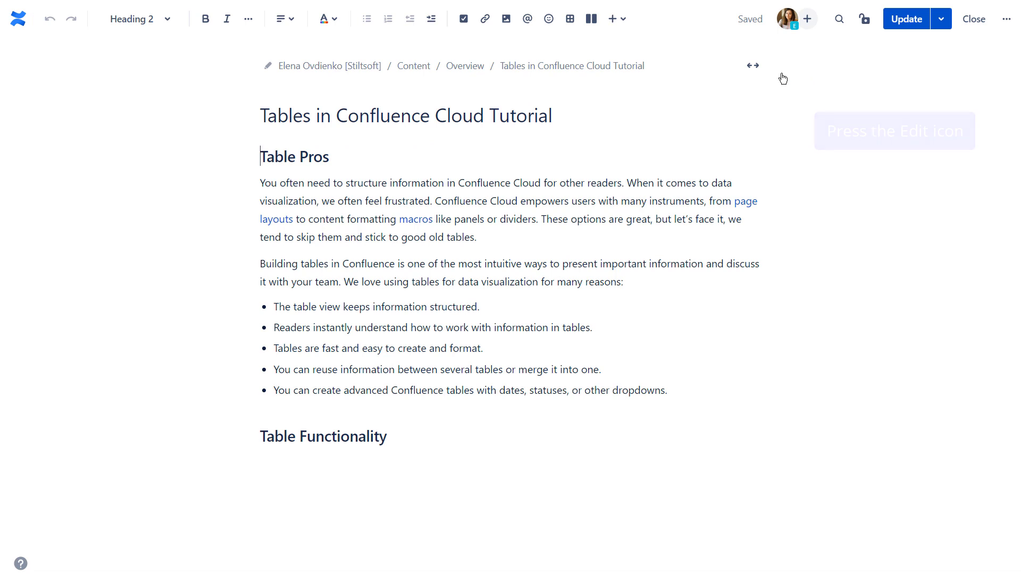
pyautogui.click(330, 487)
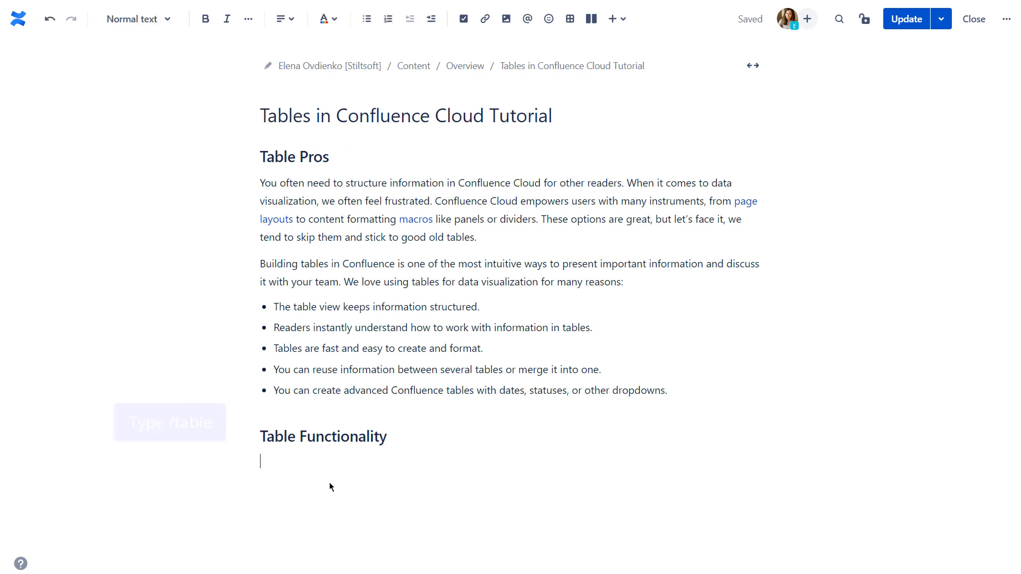
pyautogui.write('/tab')
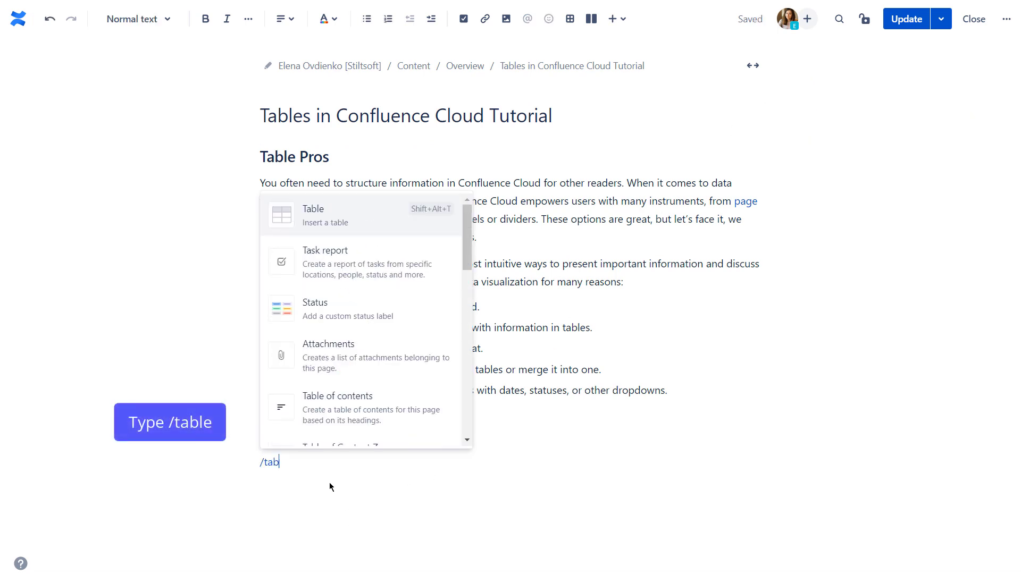
pyautogui.write('l')
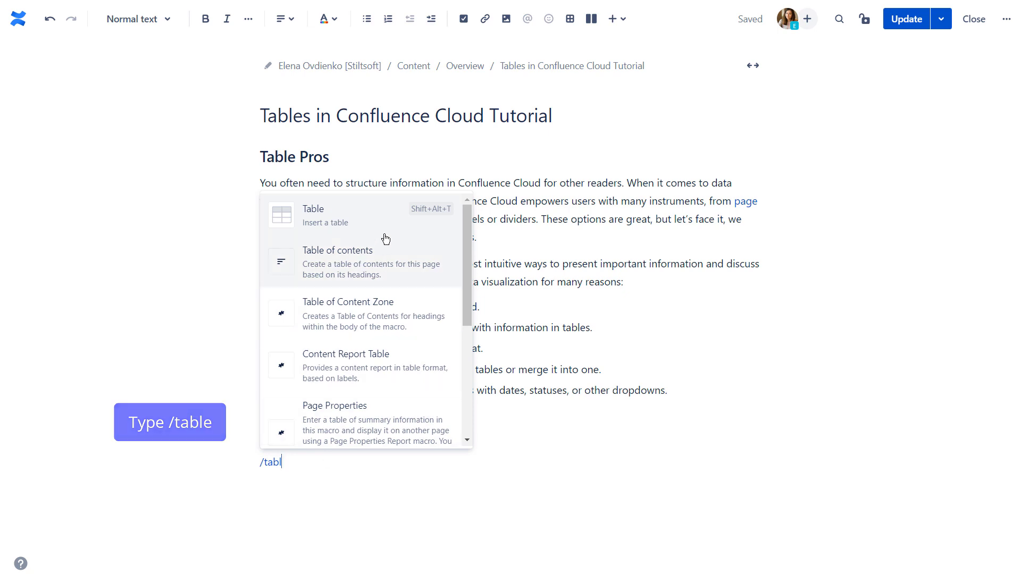
pyautogui.click(388, 230)
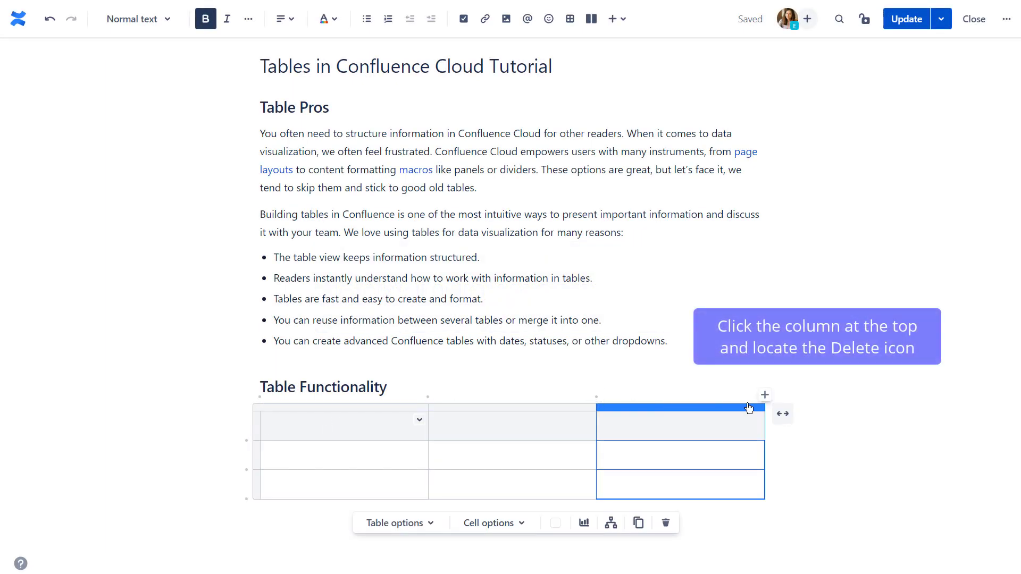
# Step: Delete the table's third column and add a new row at the bottom
pyautogui.click(703, 410)
pyautogui.click(684, 399)
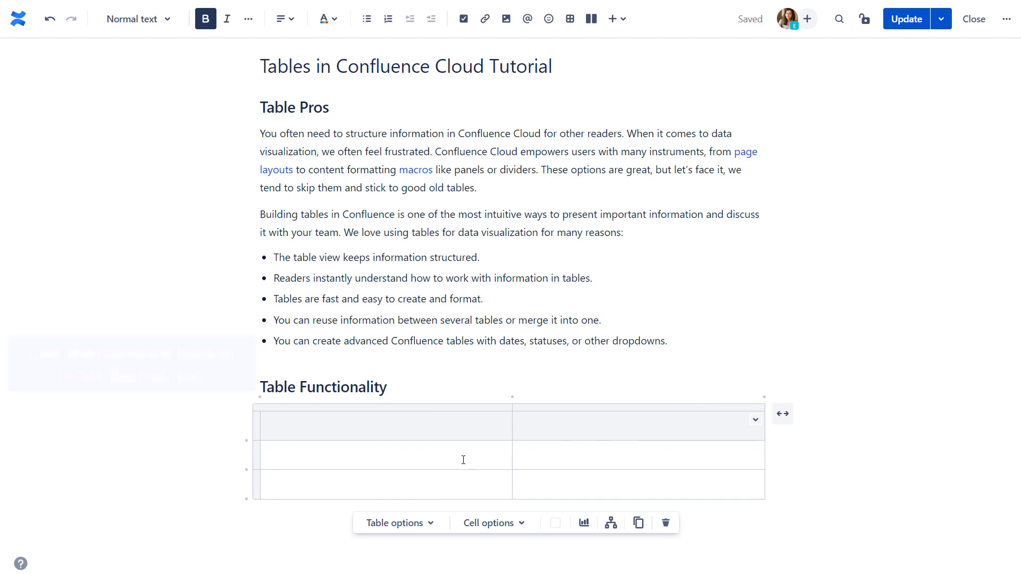
pyautogui.click(245, 501)
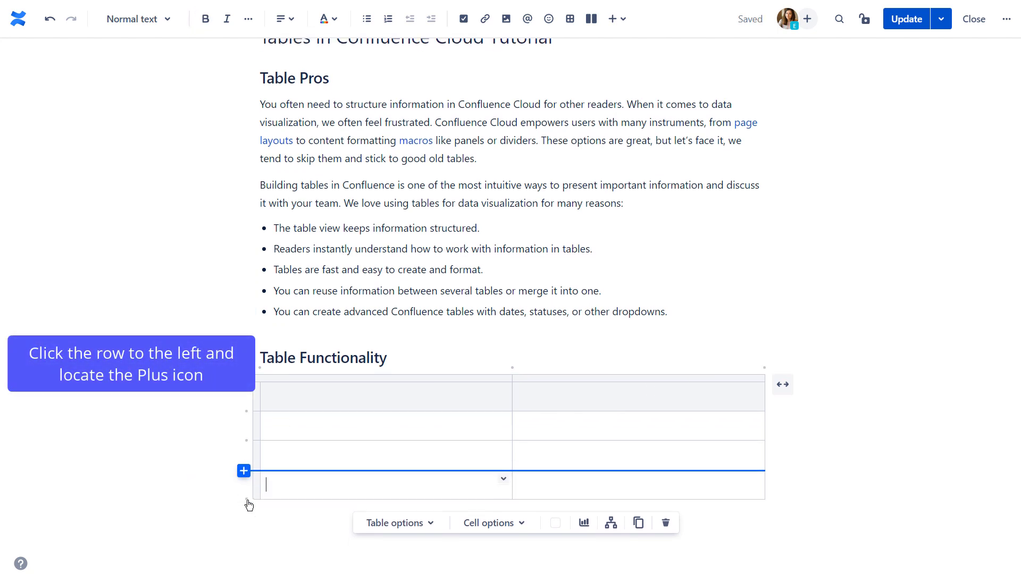
pyautogui.click(579, 392)
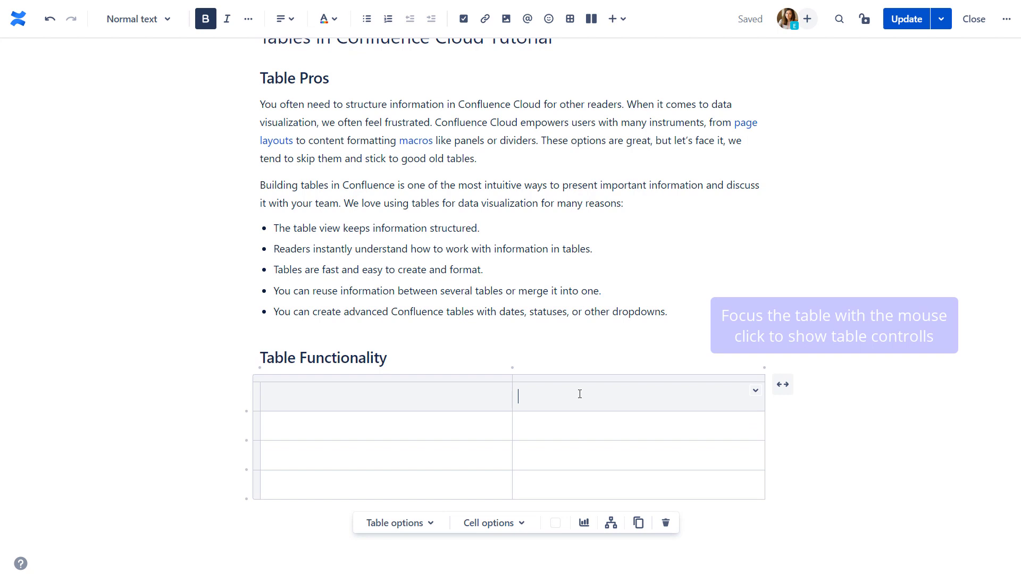
# Step: Set the table options to header row, header column and numbered rows
pyautogui.click(437, 530)
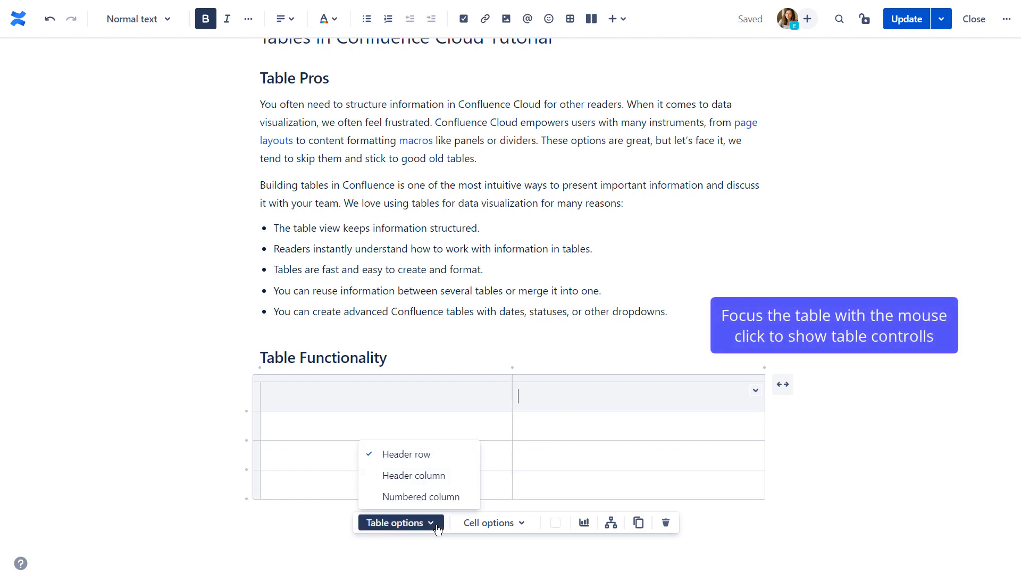
pyautogui.click(447, 459)
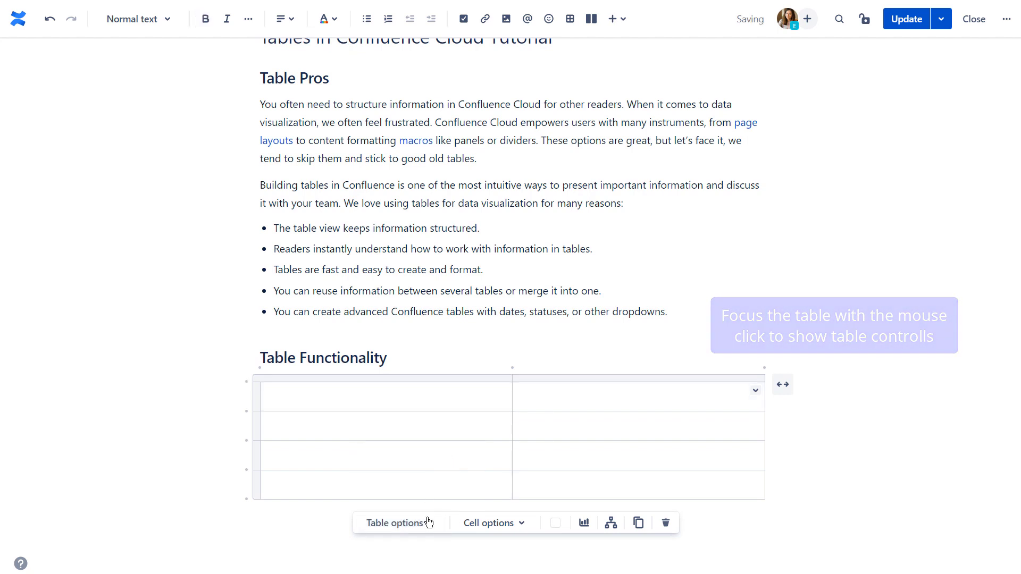
pyautogui.click(440, 526)
pyautogui.click(446, 481)
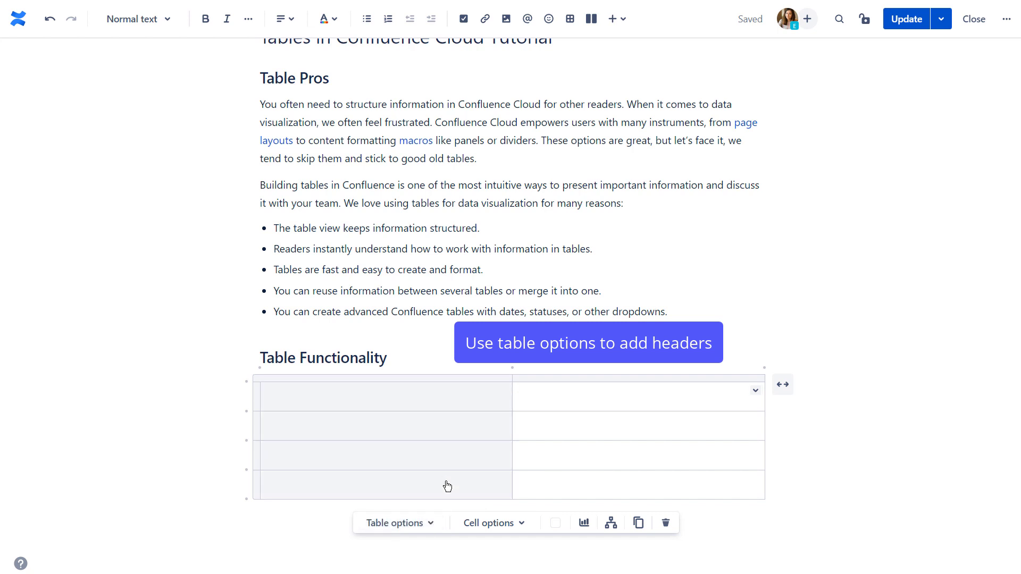
pyautogui.click(431, 524)
pyautogui.click(440, 497)
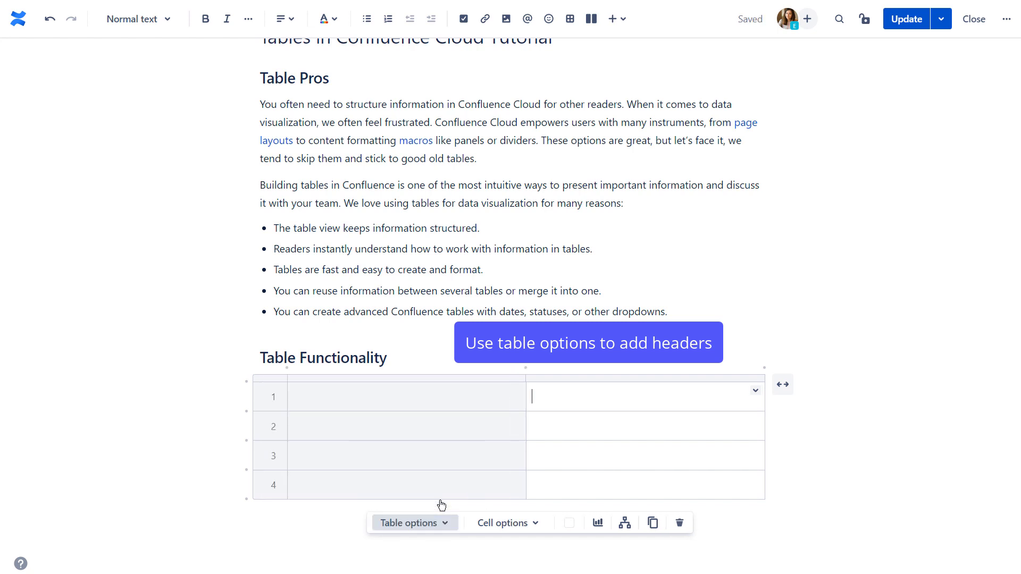
pyautogui.click(436, 523)
pyautogui.click(468, 458)
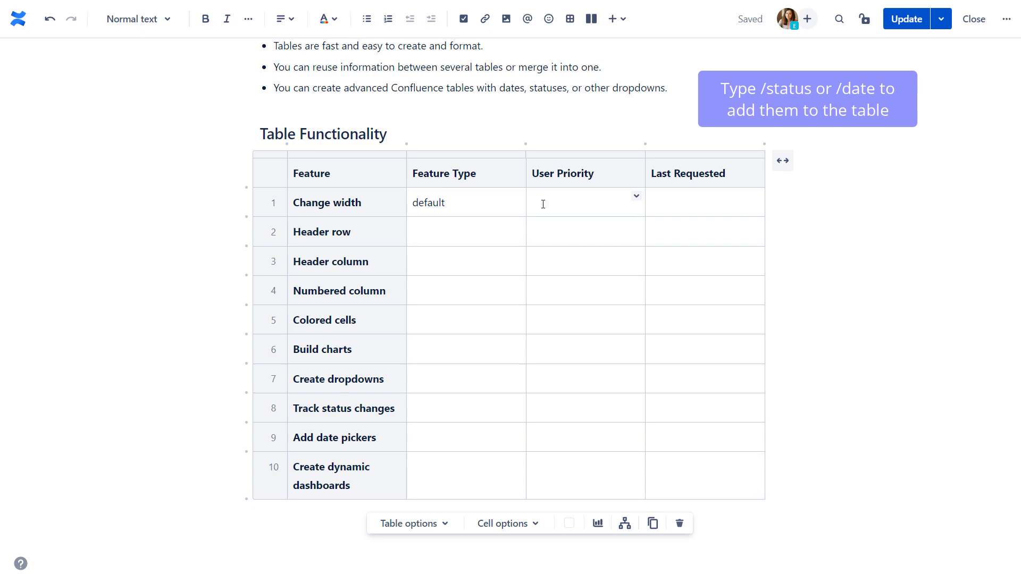
pyautogui.write('/st')
# Step: Insert a status label in User Priority and a date in Last Requested for row 1
pyautogui.click(682, 245)
pyautogui.write('MEDIUM')
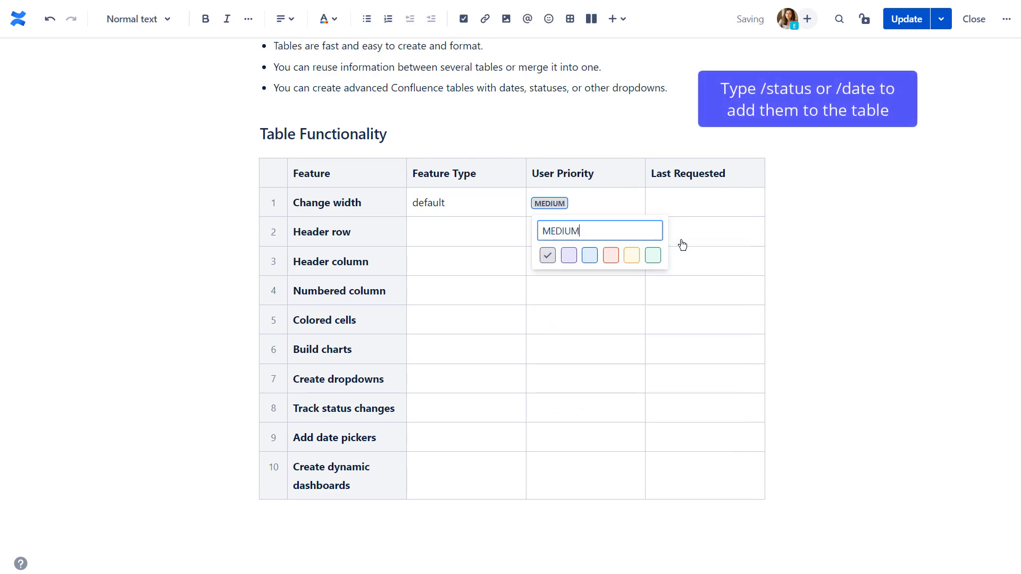
pyautogui.click(709, 200)
pyautogui.write('/dat')
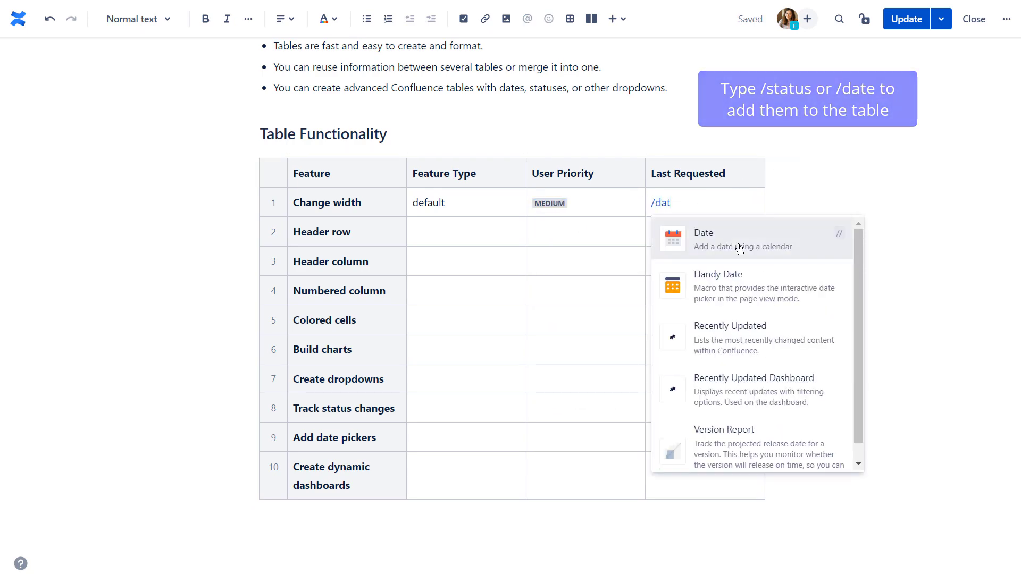
pyautogui.click(738, 248)
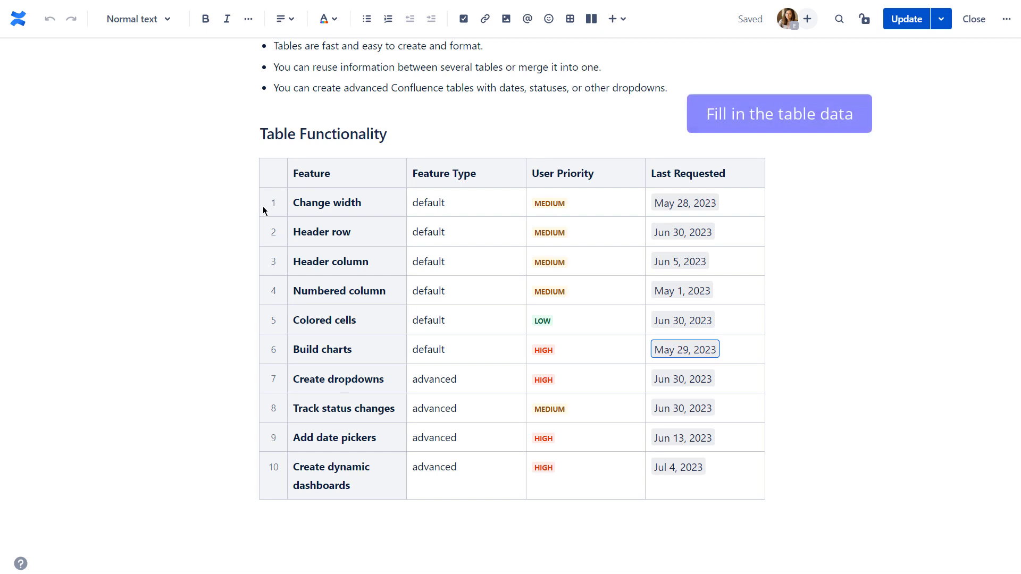
# Step: Shade rows 1–6 from Feature Type to Last Requested light teal
pyautogui.moveTo(484, 201)
pyautogui.mouseDown()
pyautogui.moveTo(543, 282)
pyautogui.moveTo(506, 346)
pyautogui.moveTo(760, 349)
pyautogui.mouseUp()
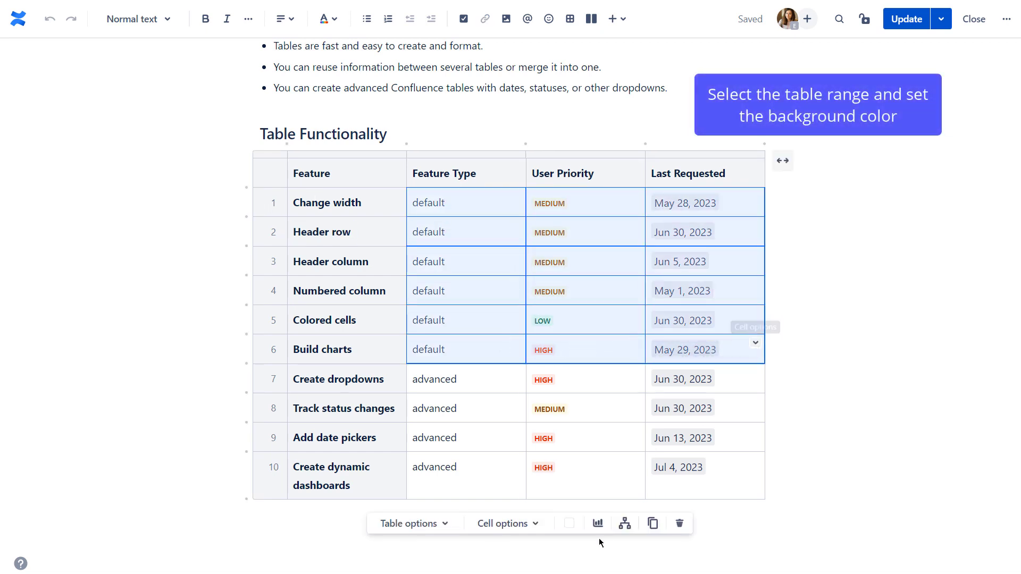
pyautogui.click(569, 524)
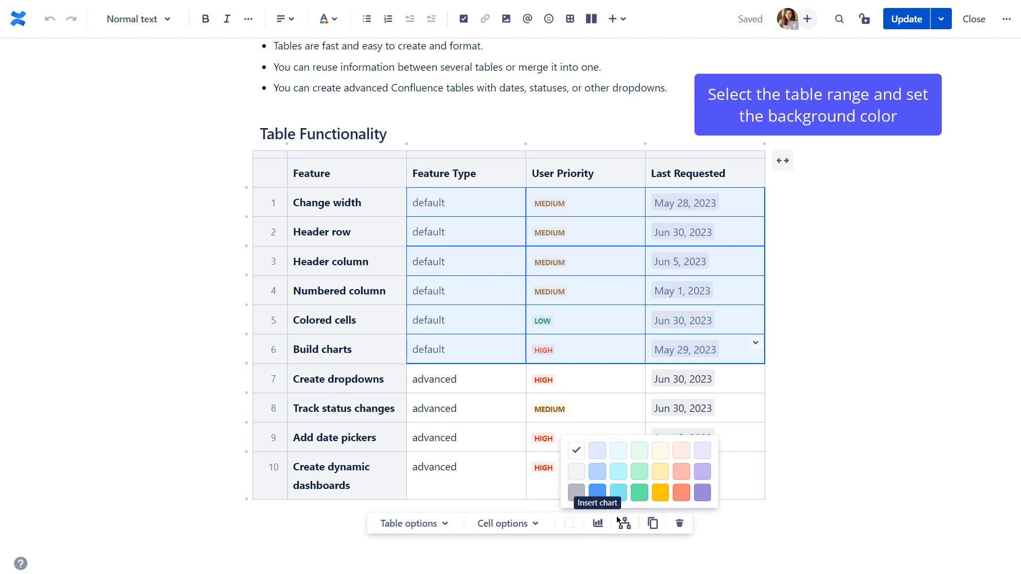
pyautogui.click(618, 451)
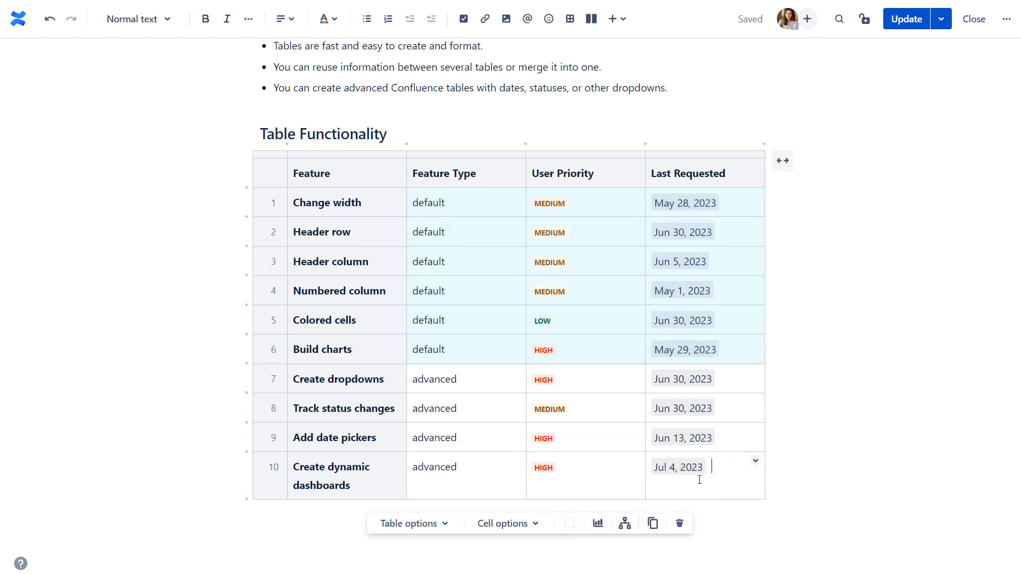
# Step: Shade rows 7–10 from Feature Type to Last Requested light yellow
pyautogui.moveTo(506, 385); pyautogui.dragTo(694, 484)
pyautogui.click(569, 524)
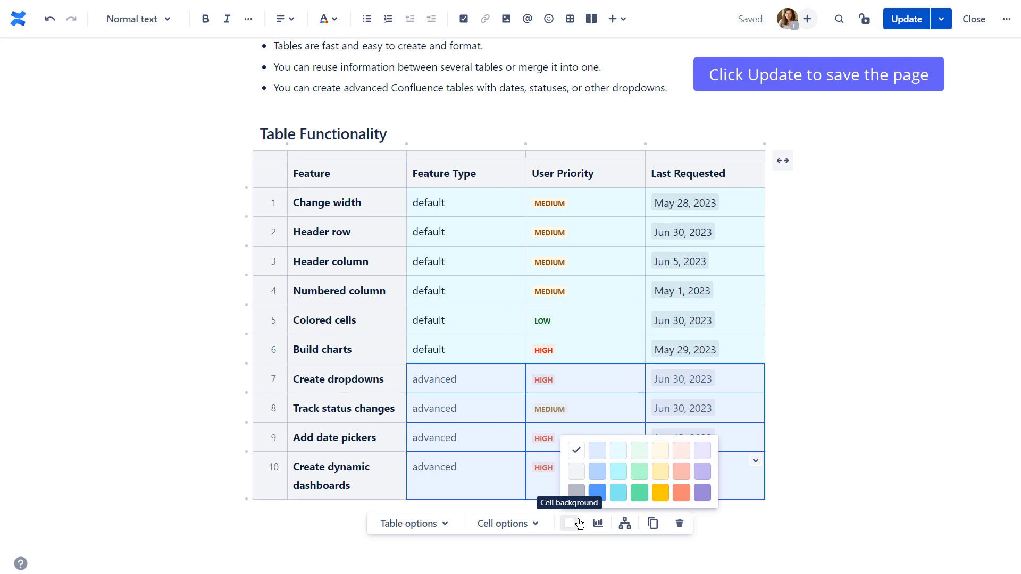
pyautogui.click(662, 449)
# Step: Publish the page and set Change width's User Priority status to HIGH in view mode
pyautogui.click(907, 18)
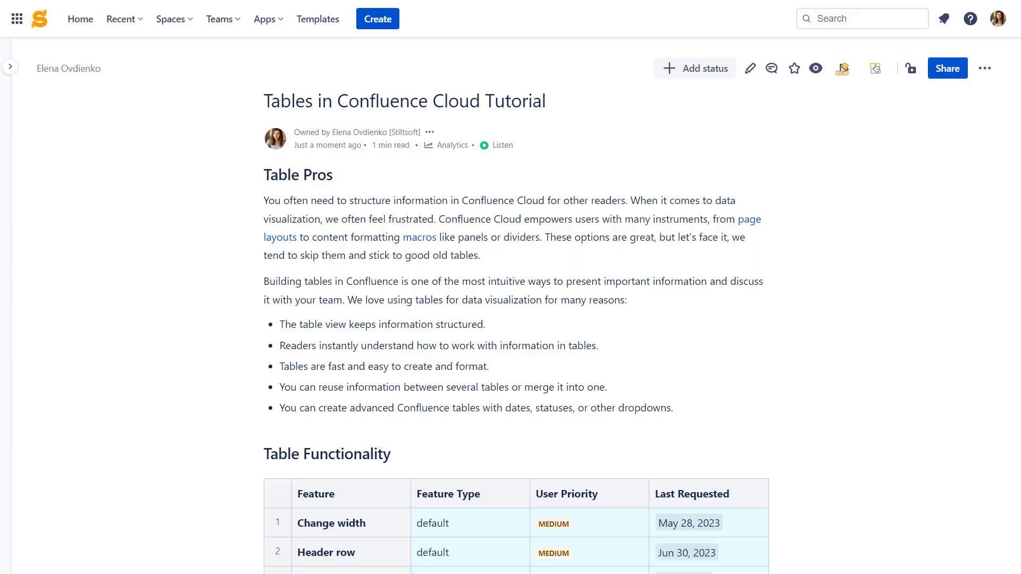
pyautogui.scroll(-2, 511, 319)
pyautogui.scroll(-2, 510, 319)
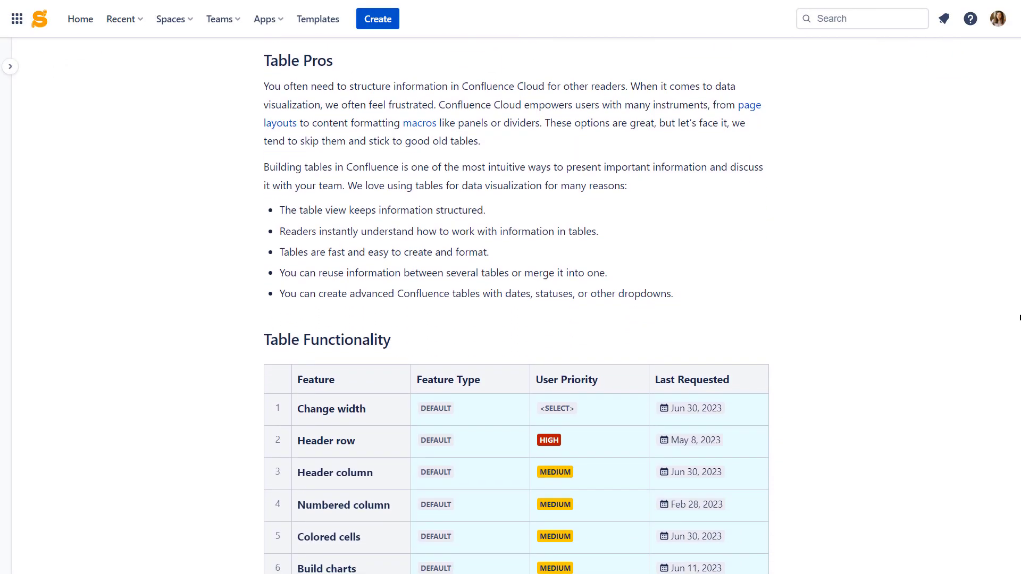
pyautogui.scroll(-1, 1009, 411)
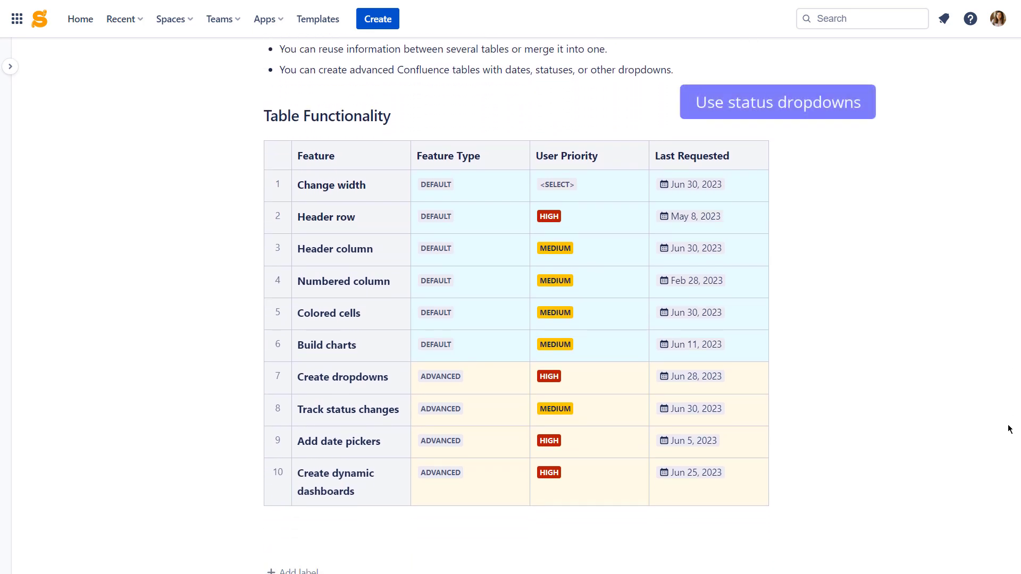
pyautogui.click(545, 187)
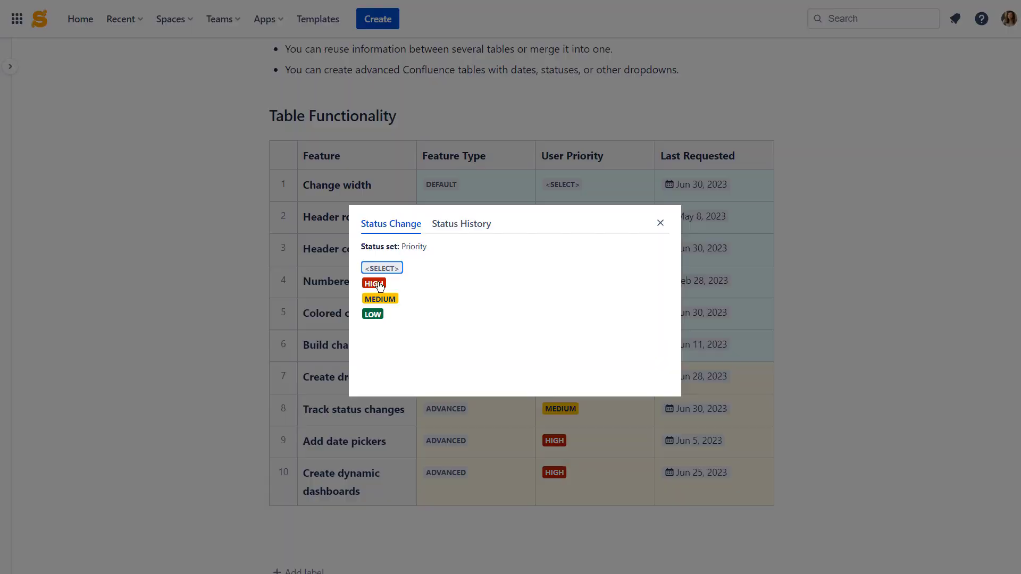
pyautogui.click(378, 284)
# Step: Review the status history of row 1's priority and close the dialog
pyautogui.click(552, 185)
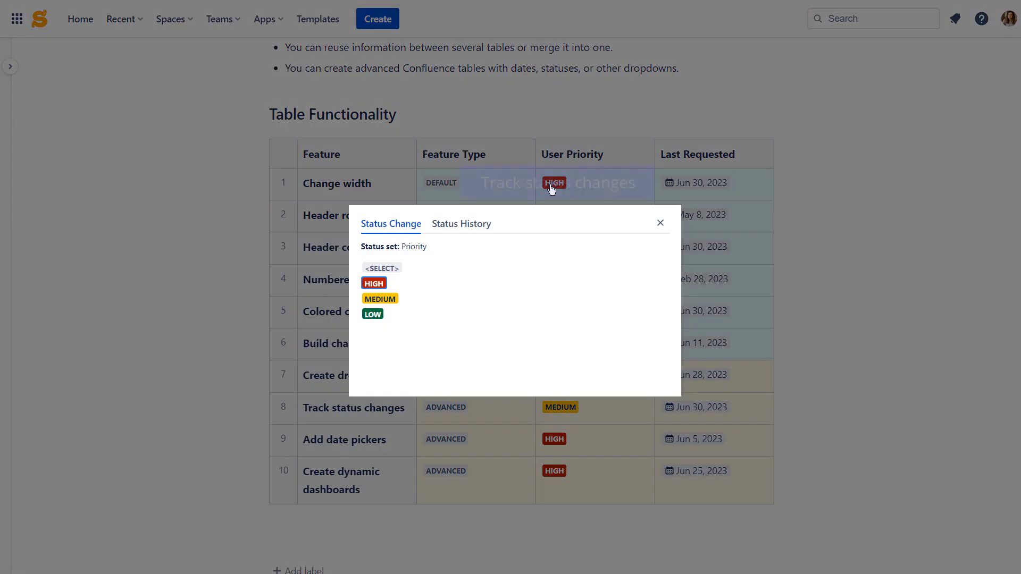
pyautogui.click(481, 231)
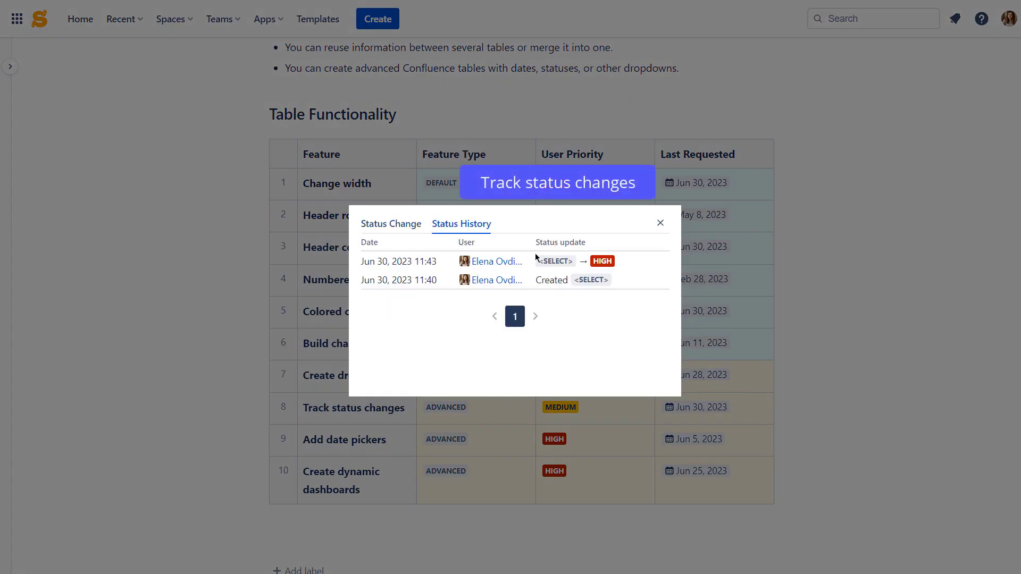
pyautogui.click(659, 224)
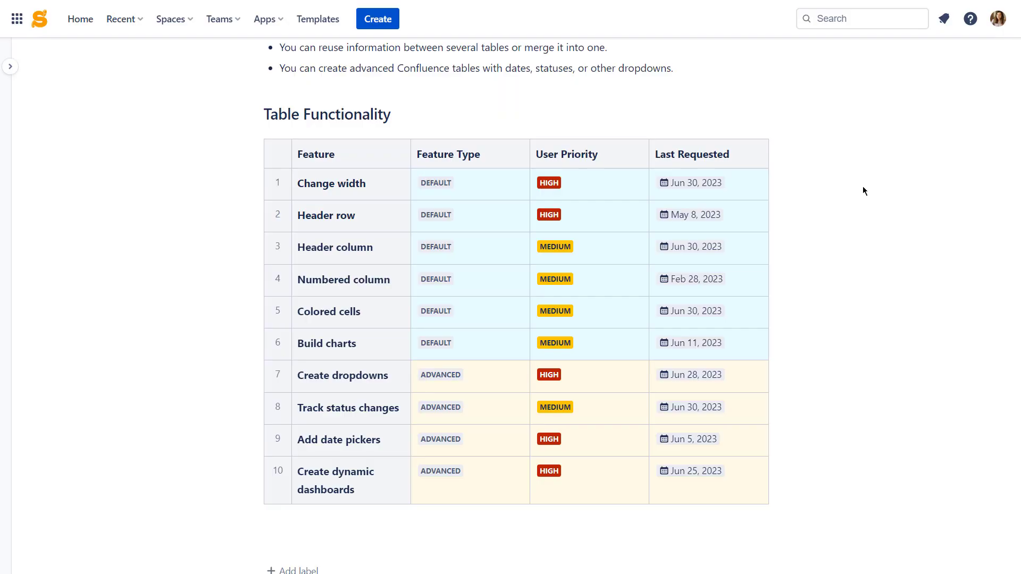
# Step: Change the Header row's Last Requested date from May 8 to Jun 30, 2023
pyautogui.click(695, 223)
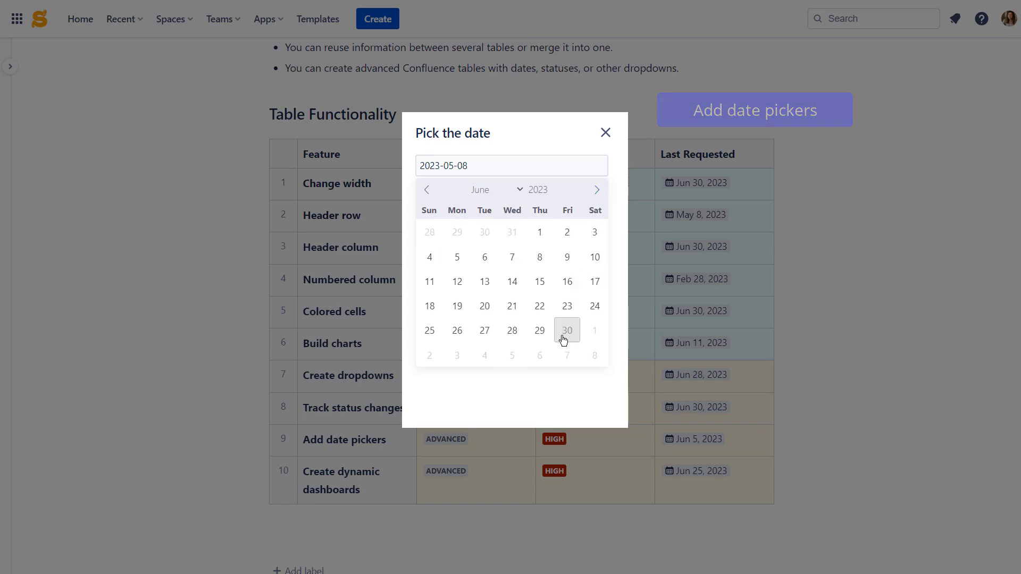
pyautogui.click(563, 339)
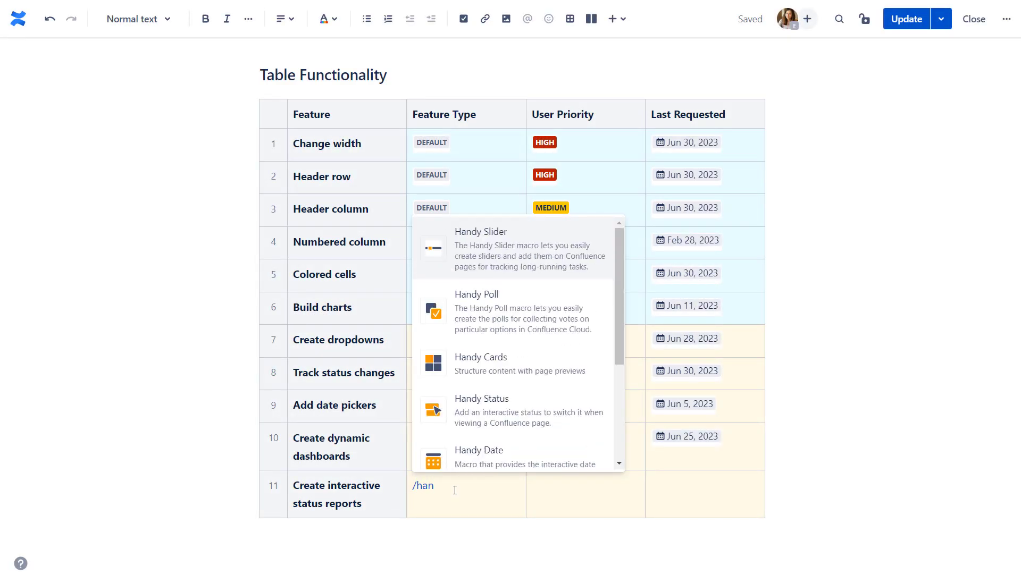
# Step: Add a Handy Status from the Feature type set, value Not clear, to row 11's Feature Type
pyautogui.click(485, 414)
pyautogui.write('fe')
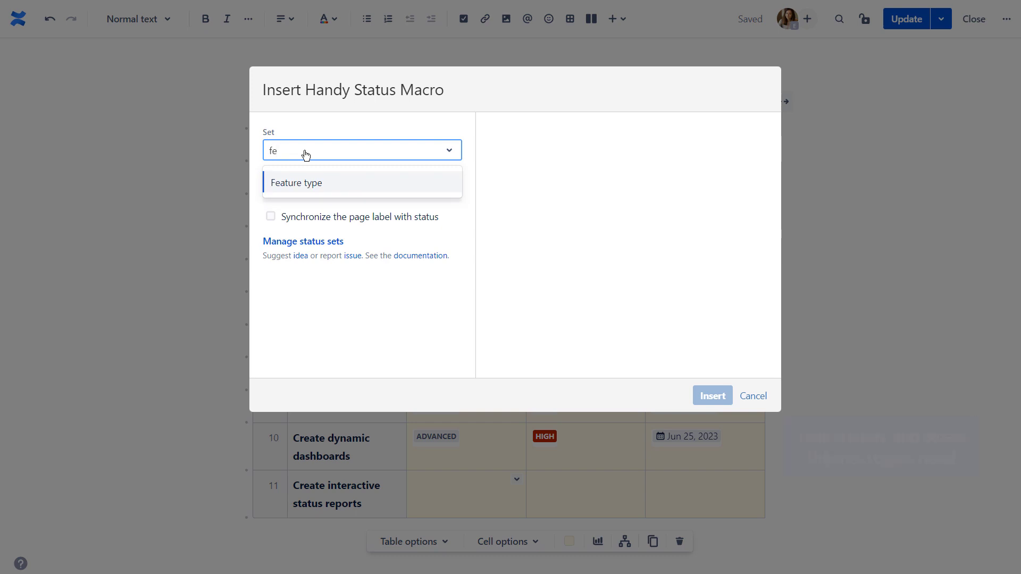
pyautogui.click(316, 181)
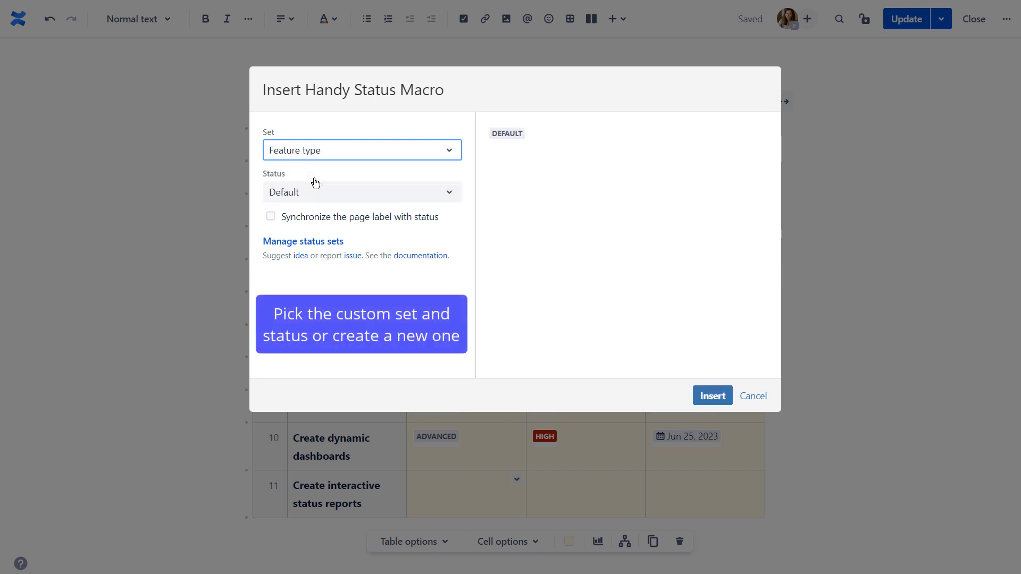
pyautogui.click(360, 196)
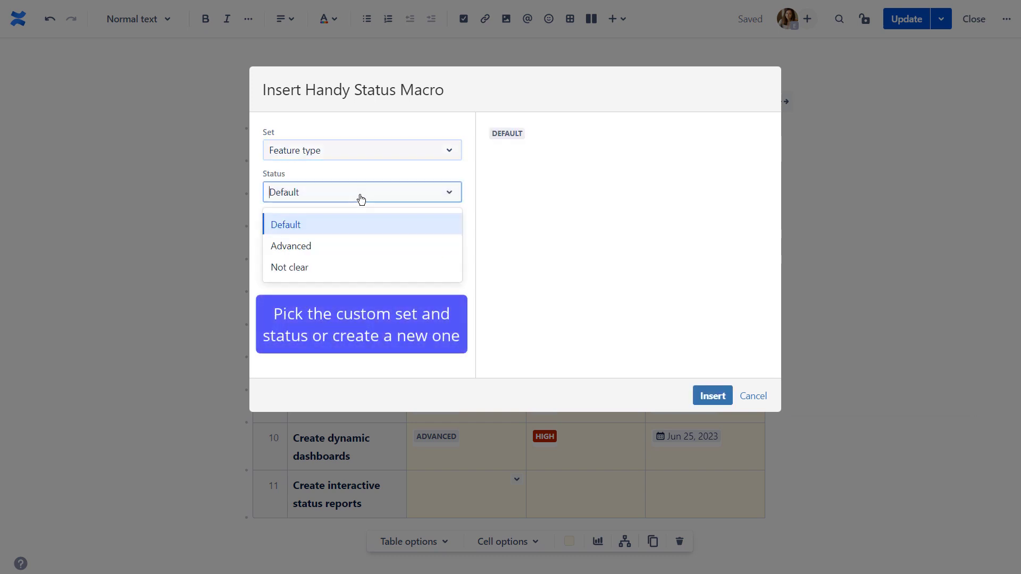
pyautogui.click(339, 266)
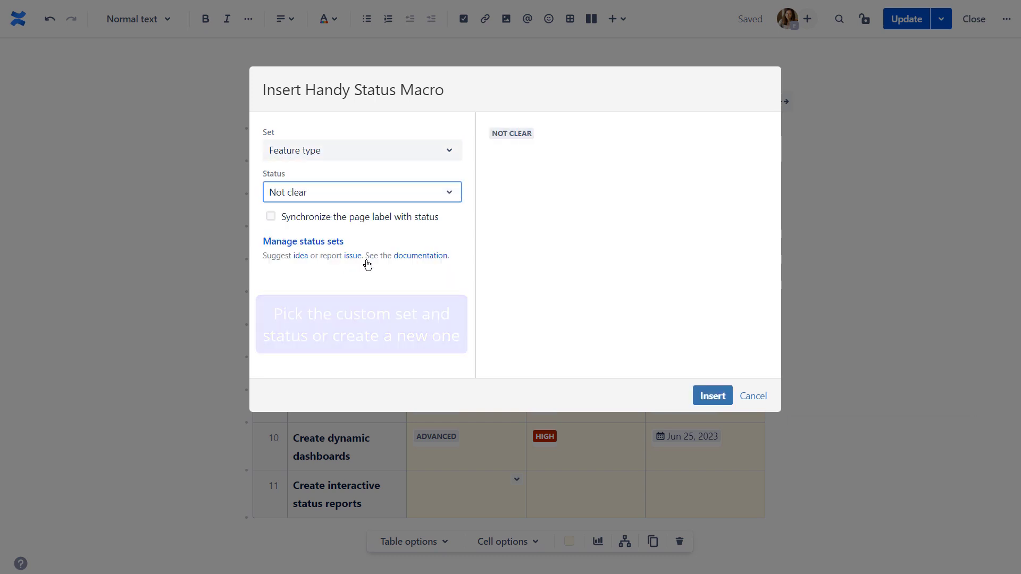
pyautogui.click(710, 397)
# Step: Add an unset Handy Status from the Priority set to row 11's User Priority
pyautogui.click(553, 490)
pyautogui.write('/')
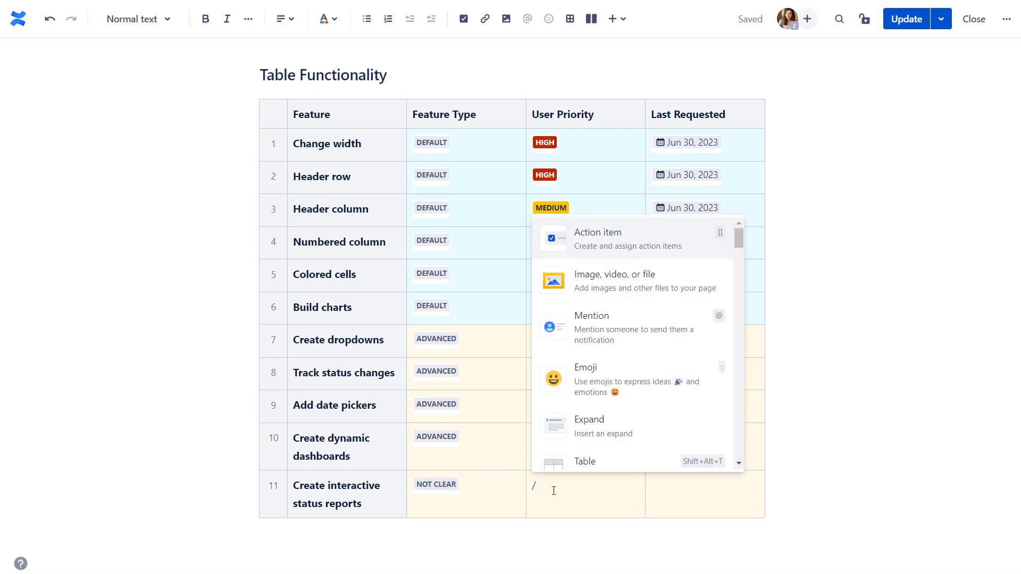
pyautogui.write('handy status')
pyautogui.press('Return')
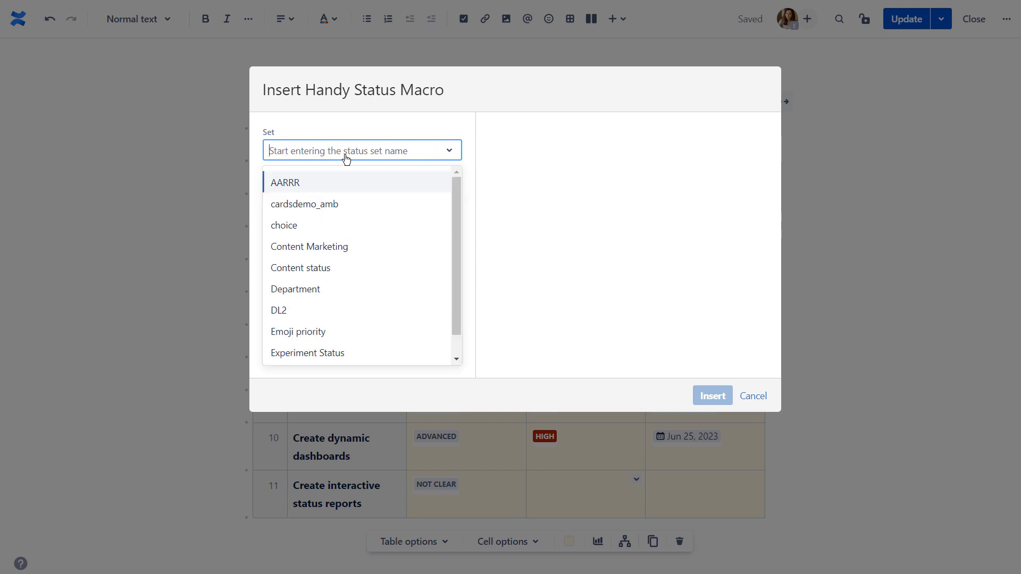
pyautogui.write('pri')
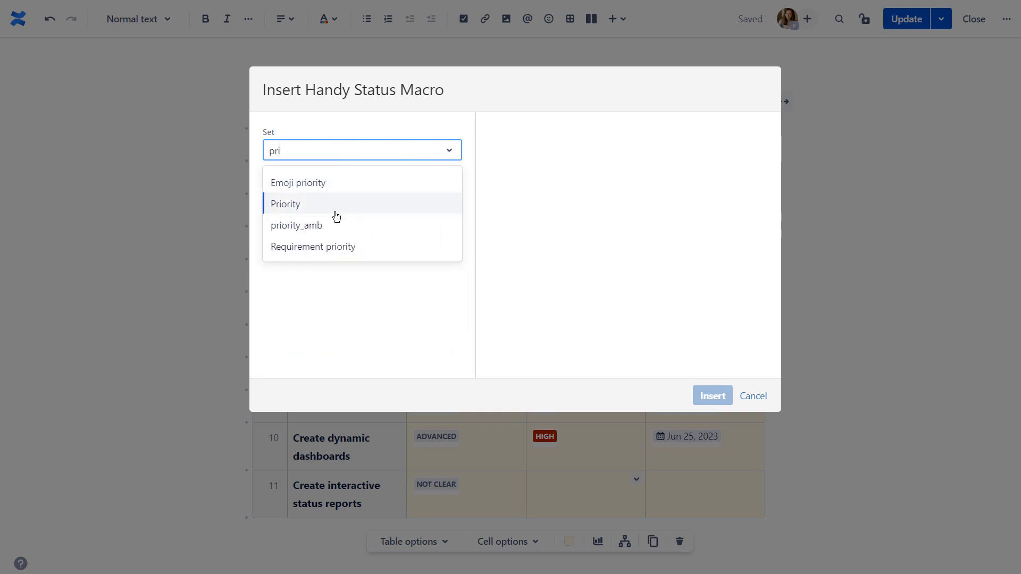
pyautogui.click(336, 209)
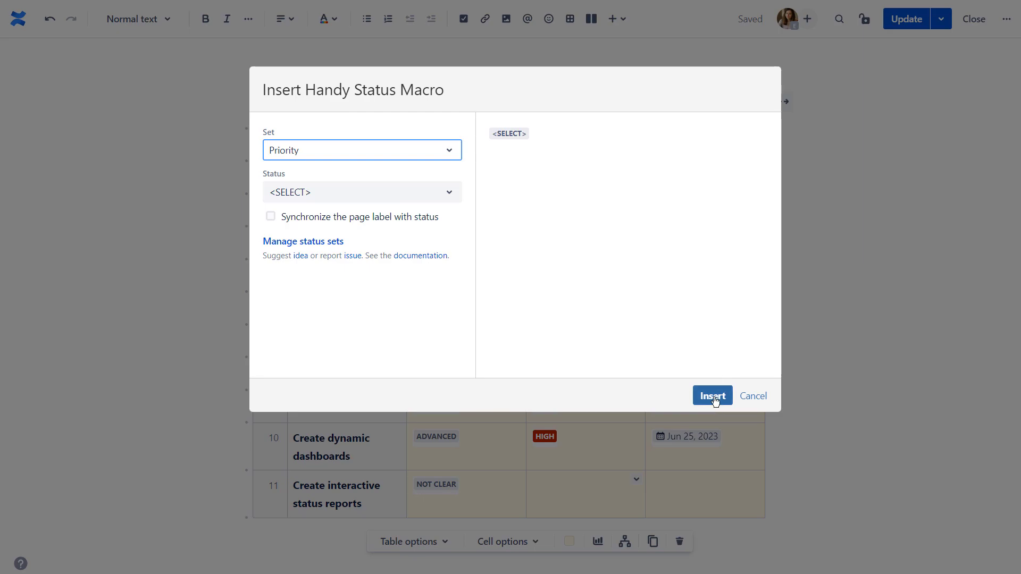
pyautogui.click(713, 396)
pyautogui.click(673, 479)
pyautogui.write('/')
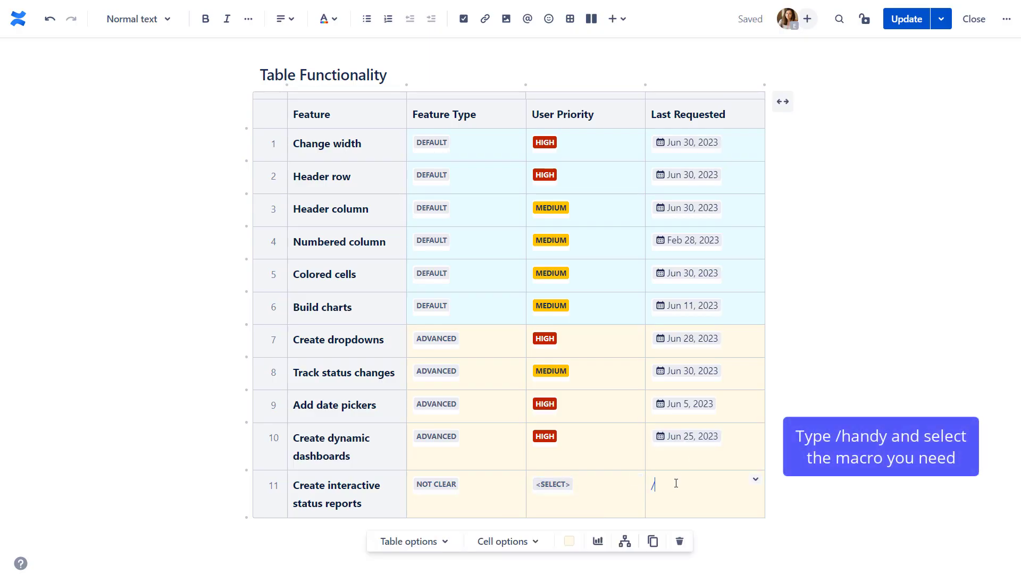
pyautogui.write('han')
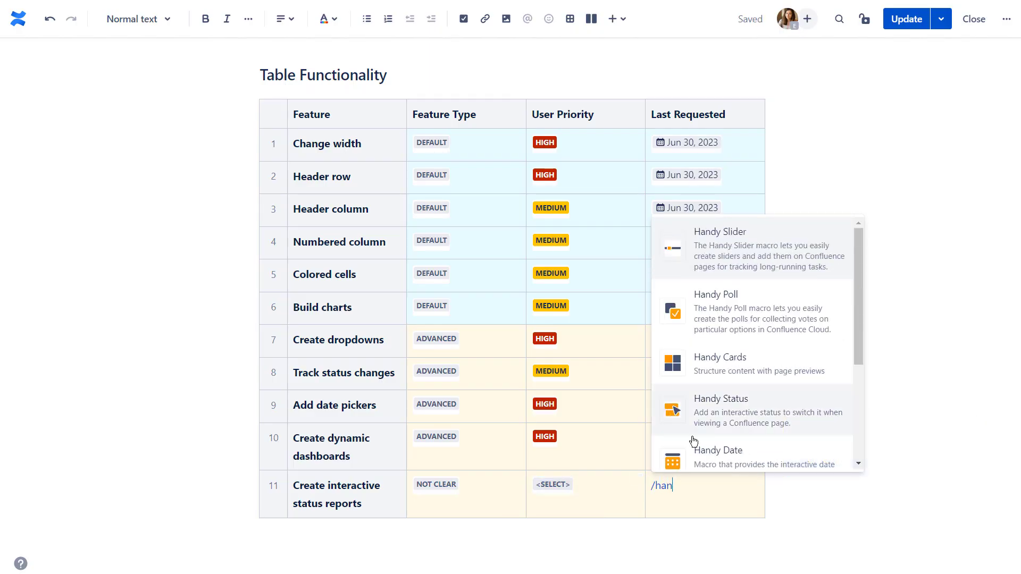
# Step: Add a Handy Date to row 11's Last Requested cell
pyautogui.click(695, 453)
pyautogui.click(713, 415)
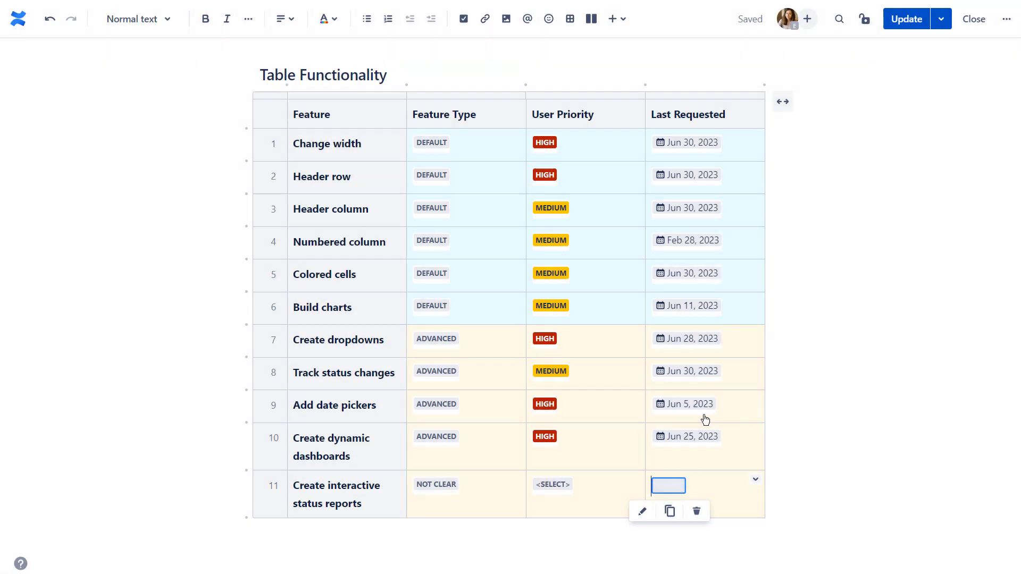
# Step: Publish the page and set row 11's feature type to ADVANCED in view mode
pyautogui.click(923, 15)
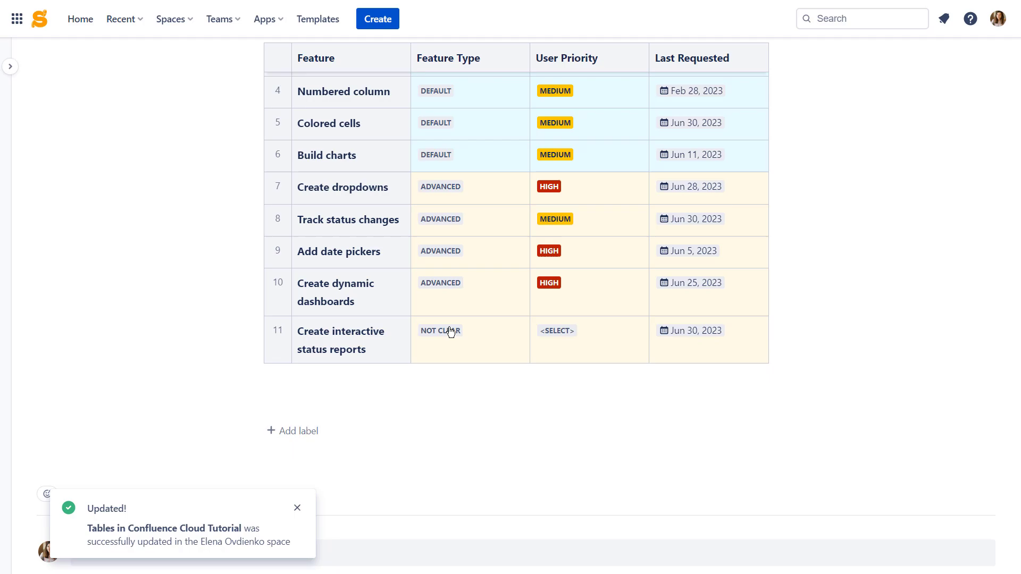
pyautogui.click(451, 332)
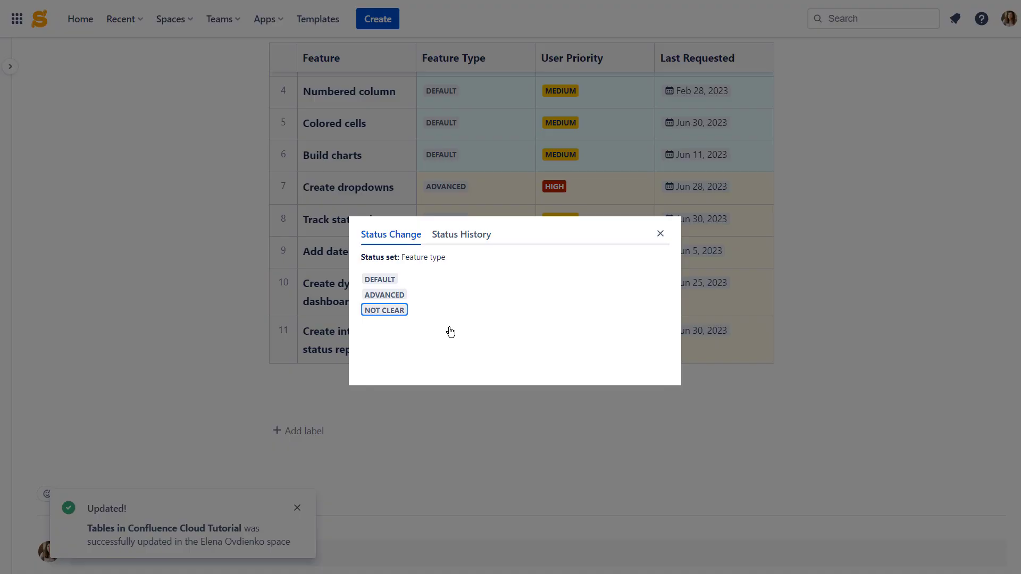
pyautogui.click(378, 296)
# Step: Set row 11's priority to HIGH and check its date picker
pyautogui.click(556, 332)
pyautogui.click(374, 284)
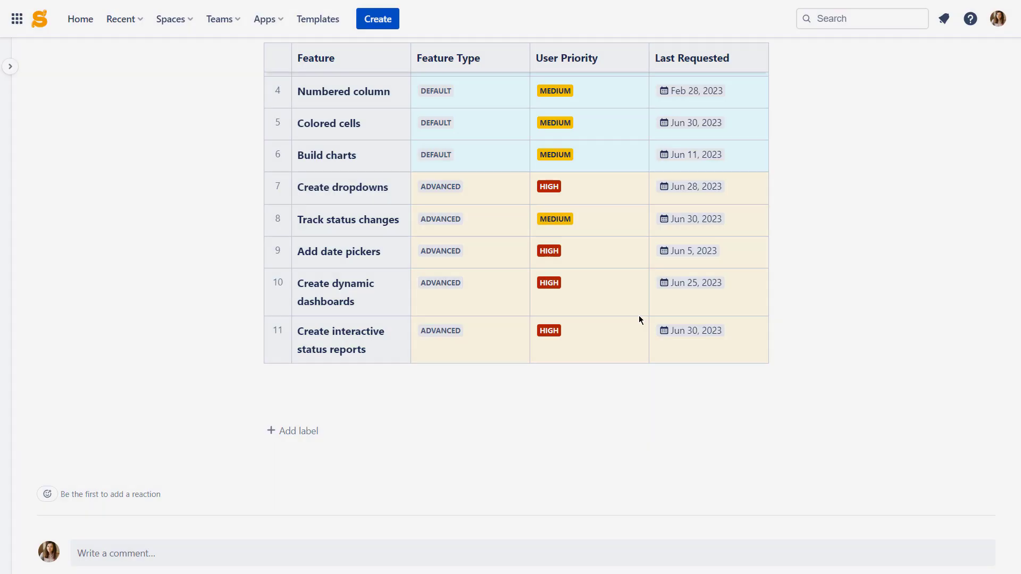
pyautogui.click(698, 333)
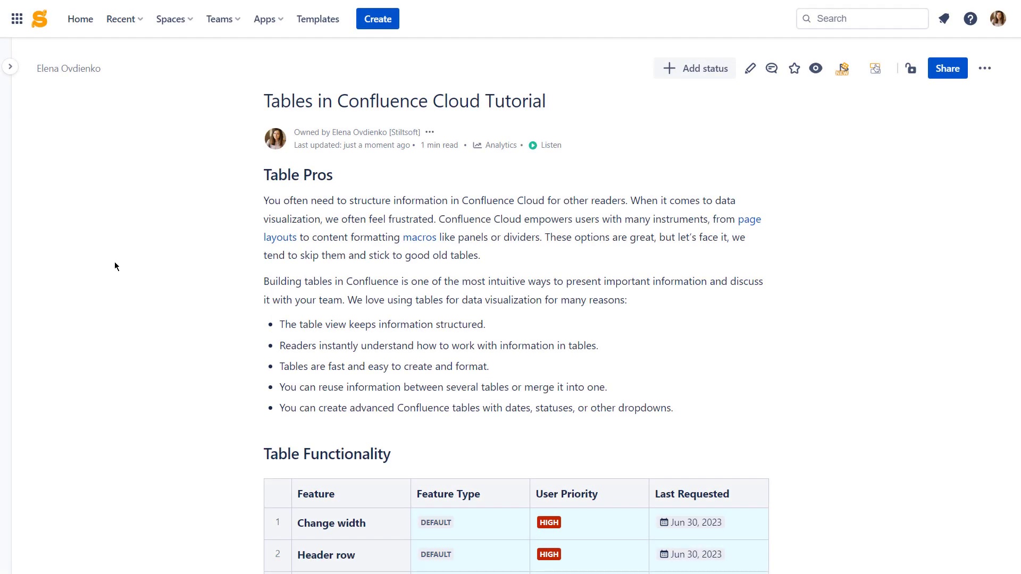
# Step: Go to Handy Status administration and create a new status set
pyautogui.click(274, 30)
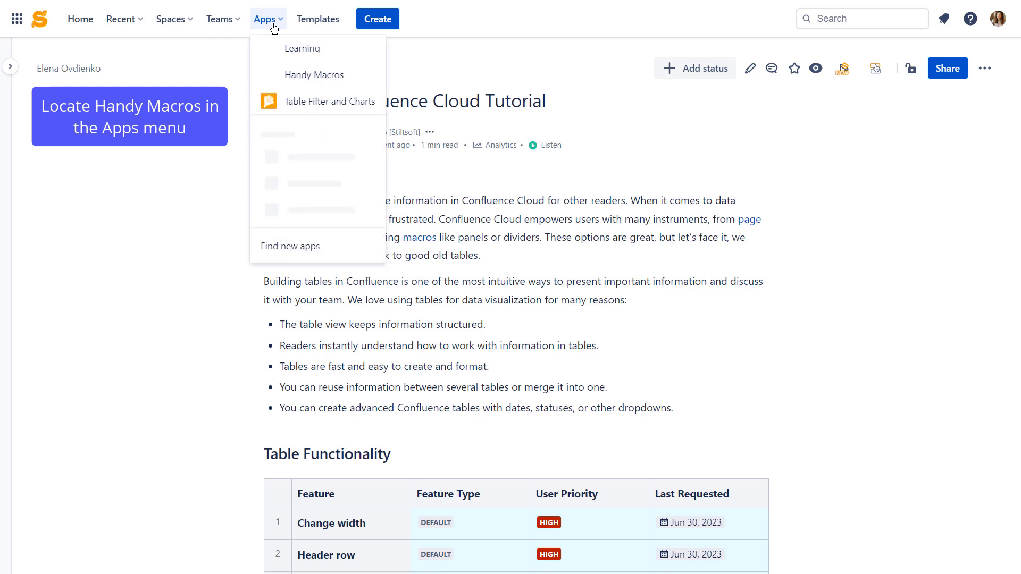
pyautogui.click(289, 77)
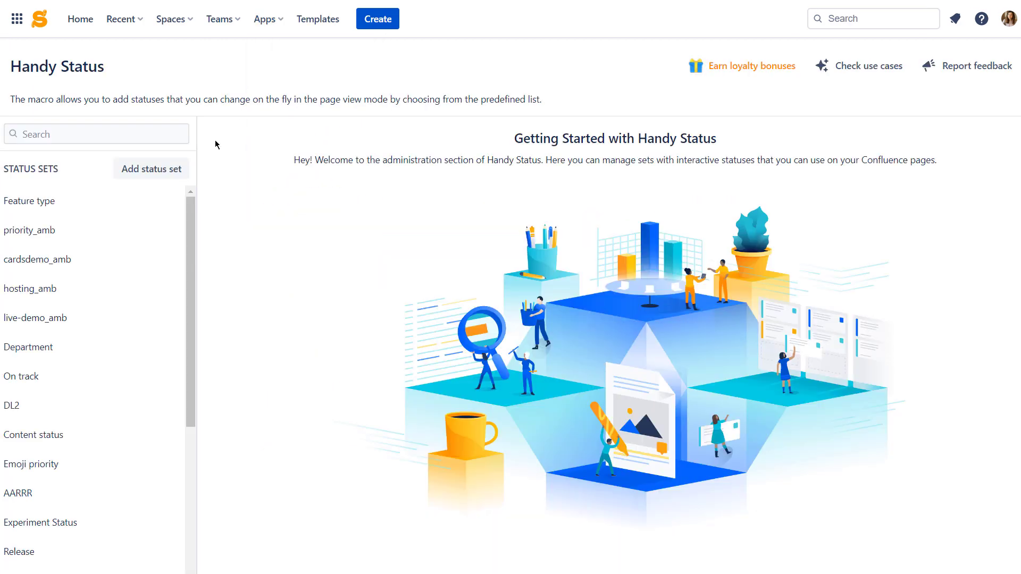
pyautogui.click(161, 171)
pyautogui.write('Status set')
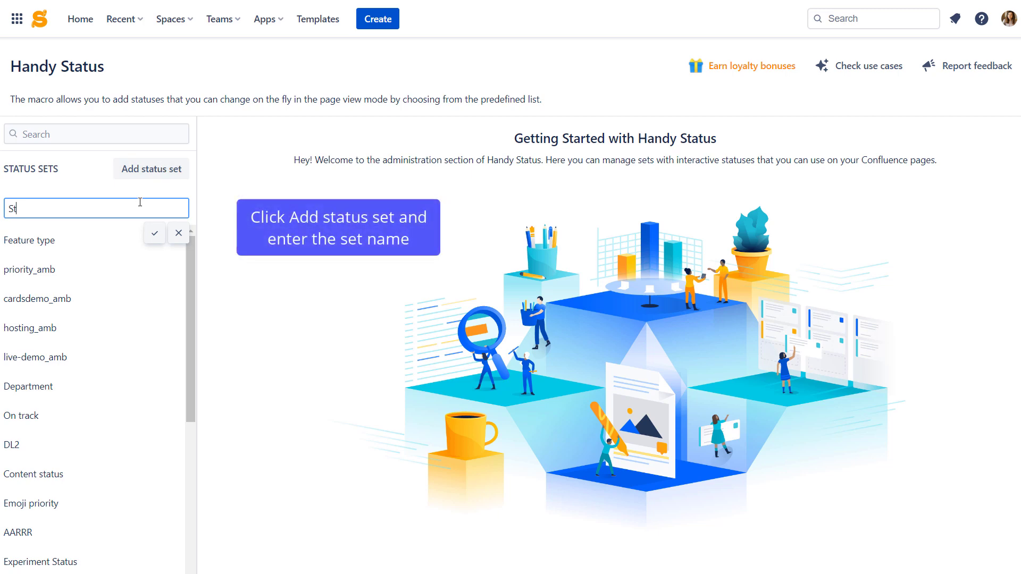
pyautogui.click(156, 233)
pyautogui.write('status 1')
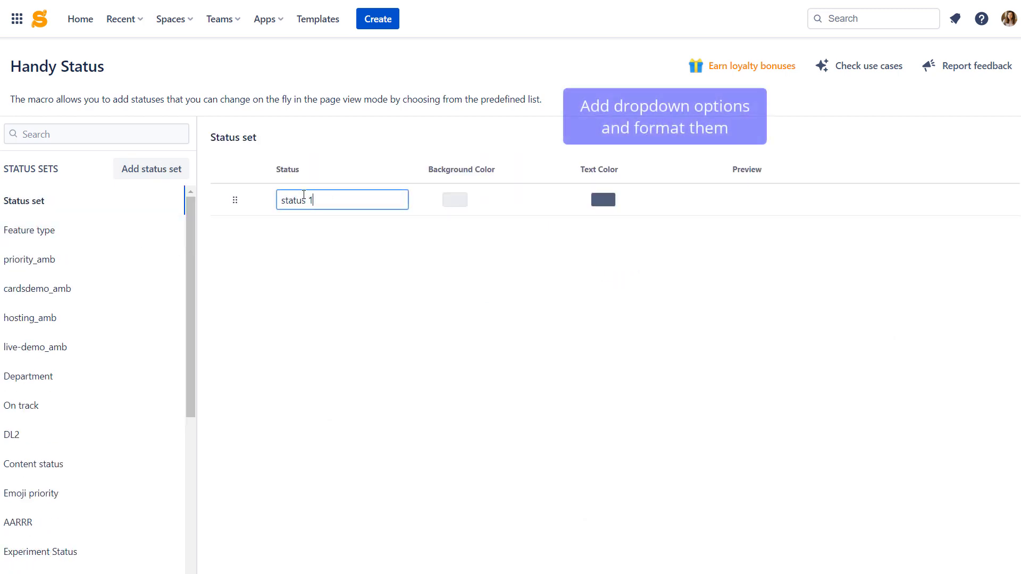
# Step: Colour status 1 orange on pale yellow, add status 2 and make it dark purple on pale lavender
pyautogui.click(460, 206)
pyautogui.click(415, 222)
pyautogui.click(603, 199)
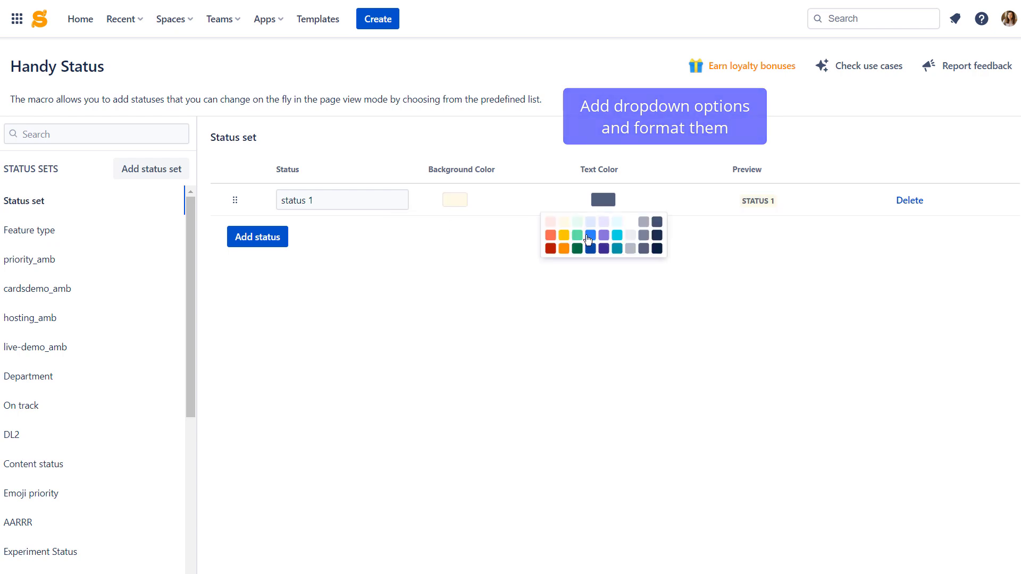
pyautogui.click(565, 235)
pyautogui.click(270, 239)
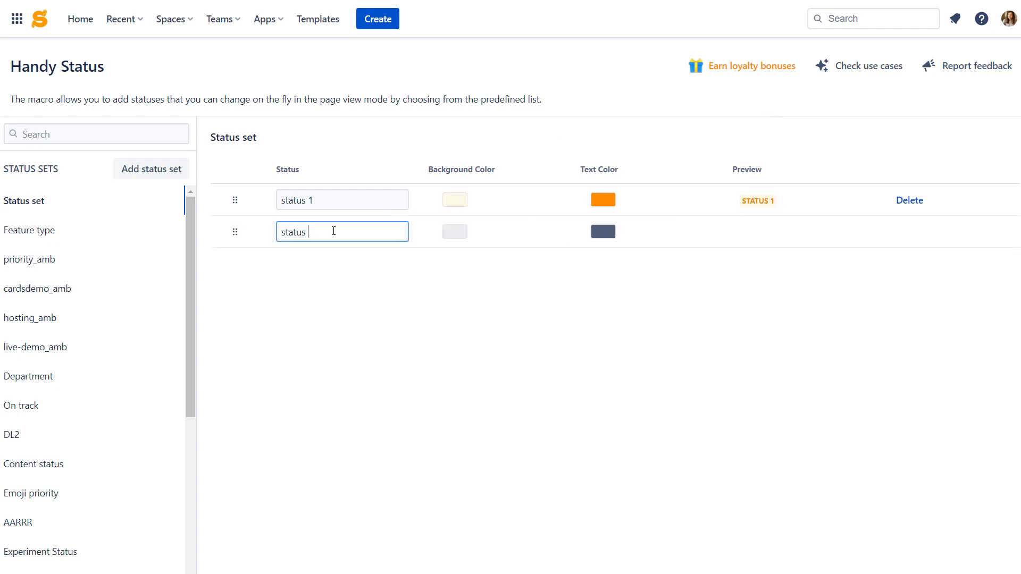
pyautogui.click(455, 232)
pyautogui.click(449, 255)
pyautogui.click(603, 231)
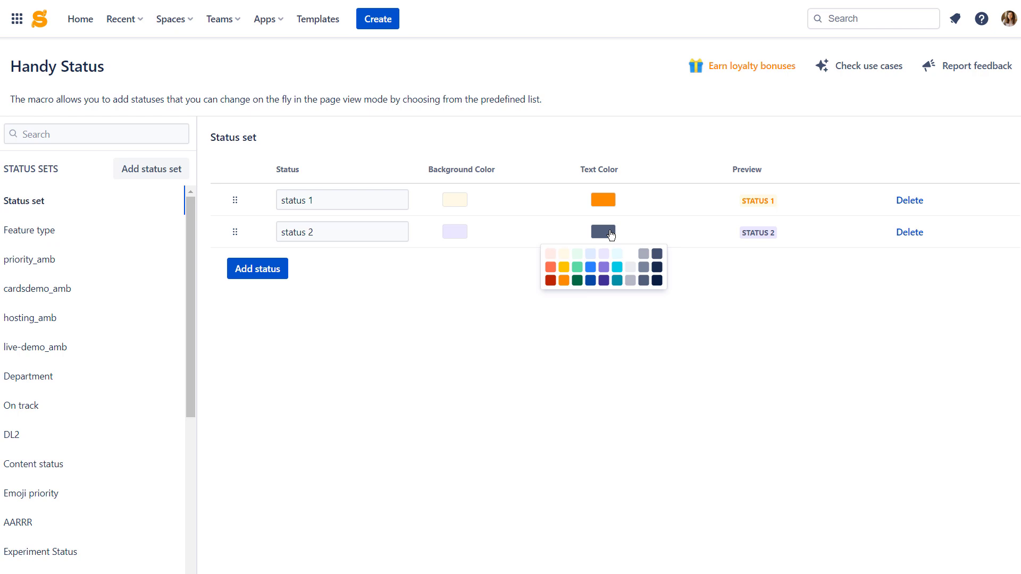
pyautogui.click(606, 282)
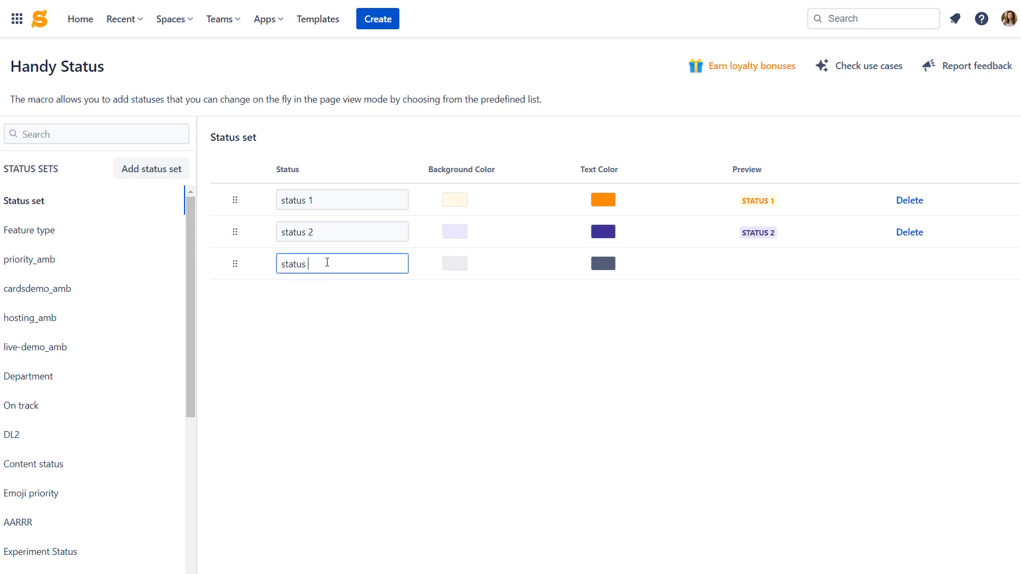
# Step: Colour status 3 dark green on pale green and reorder the set to status 3, 2, 1
pyautogui.click(455, 264)
pyautogui.click(420, 294)
pyautogui.click(600, 266)
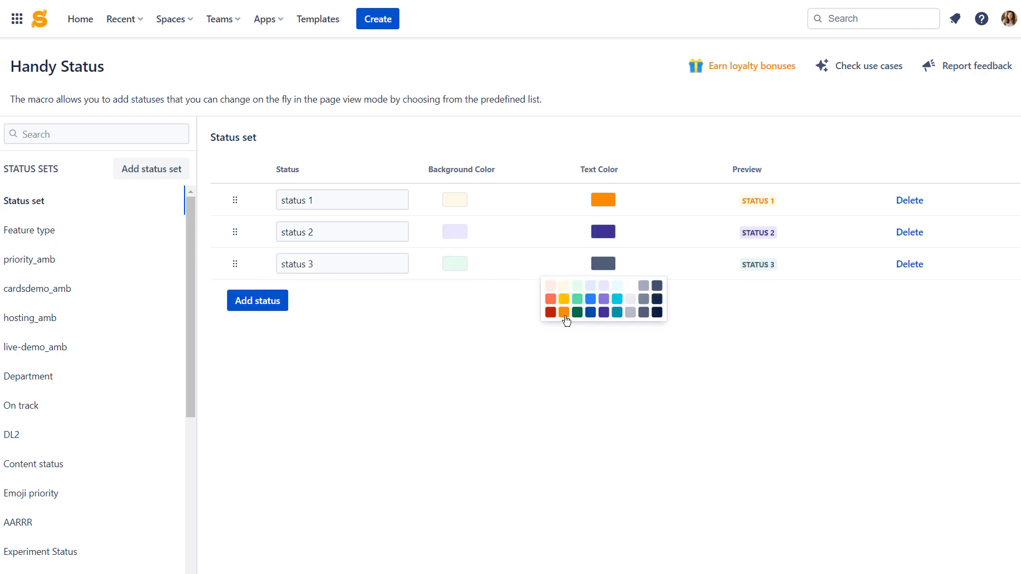
pyautogui.click(569, 316)
pyautogui.moveTo(229, 237); pyautogui.dragTo(236, 272)
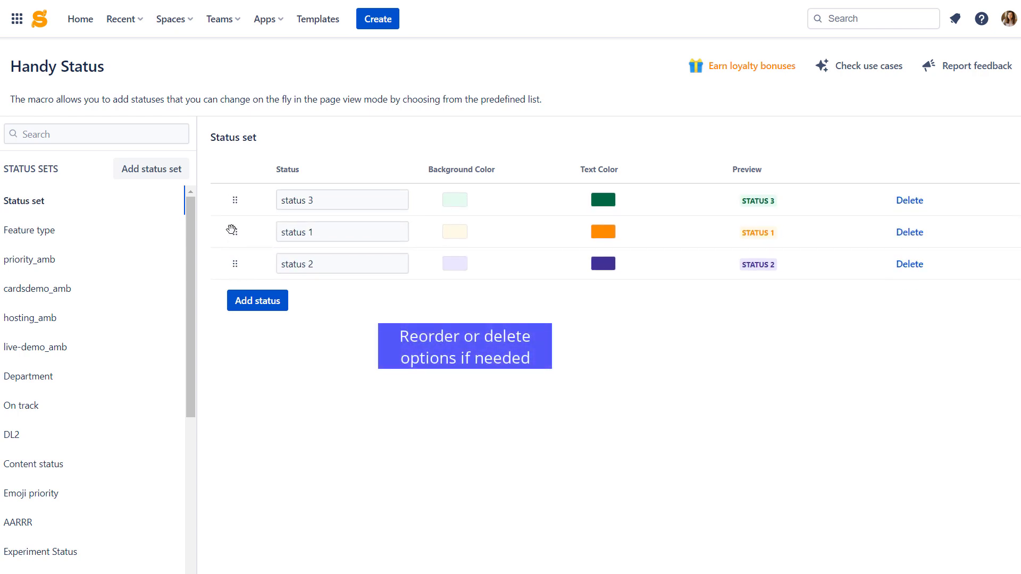
pyautogui.moveTo(231, 231); pyautogui.dragTo(232, 271)
# Step: Recolour status 2 blue on light cyan and rename the set to Status set - NEW
pyautogui.click(450, 237)
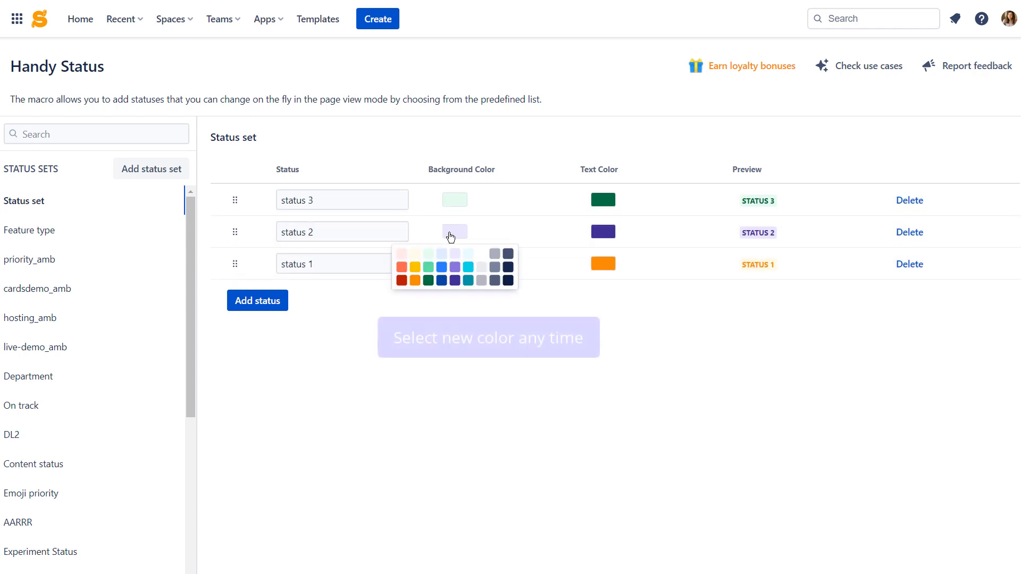
pyautogui.click(469, 255)
pyautogui.click(604, 231)
pyautogui.click(586, 279)
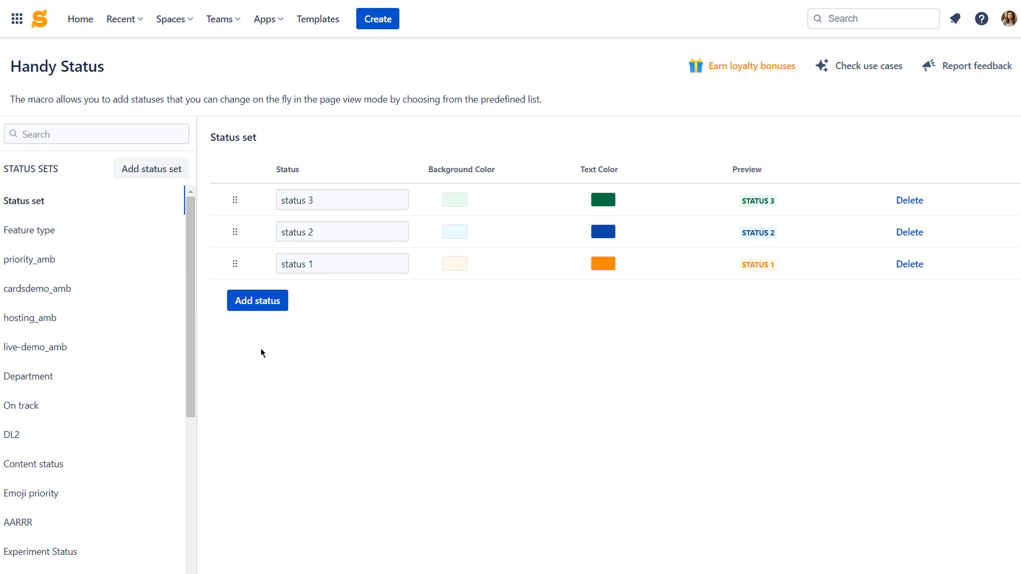
pyautogui.moveTo(88, 201)
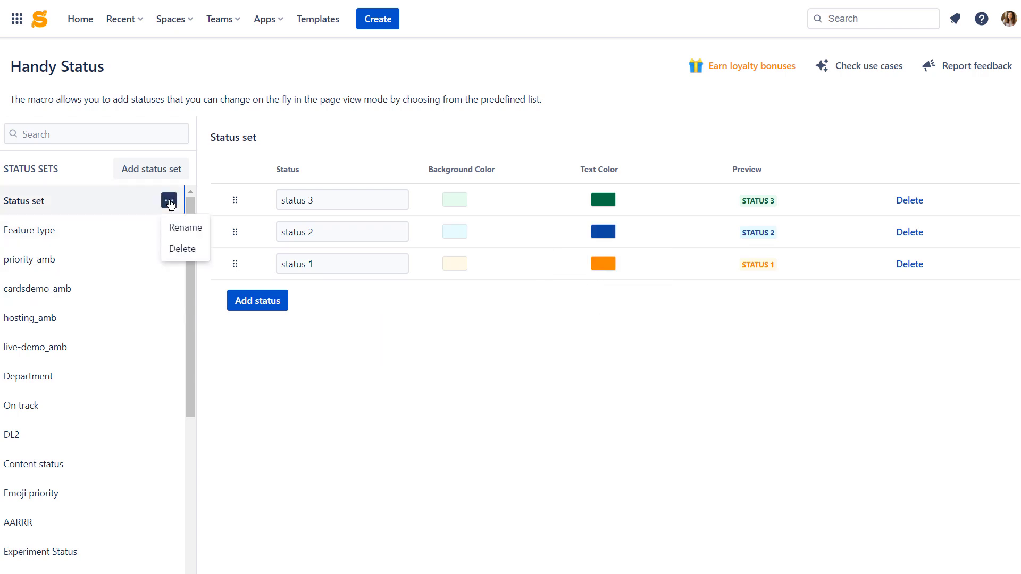
pyautogui.click(189, 236)
pyautogui.write('- ')
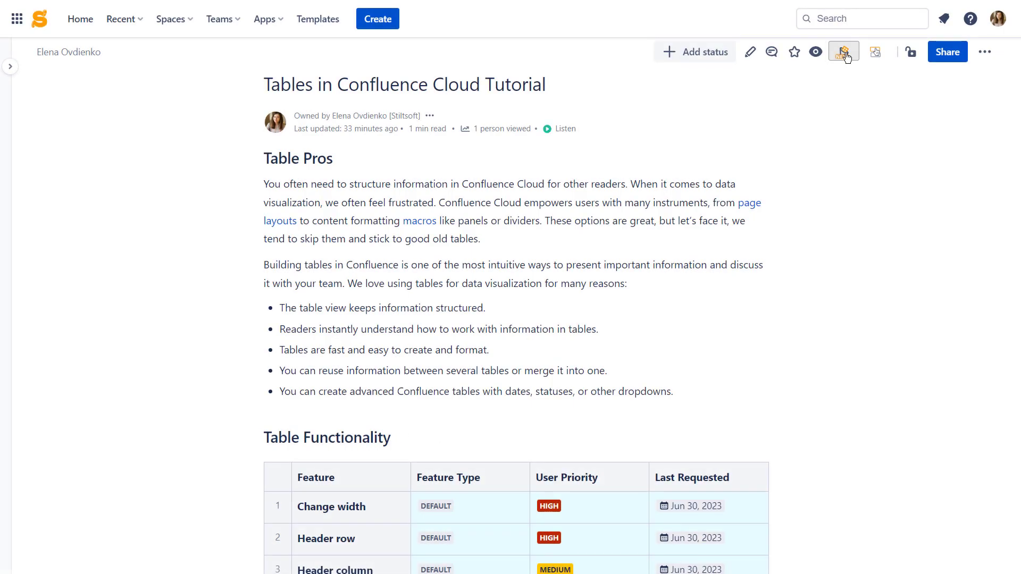
# Step: Add the Table Filter macro to the feature table and enable filtering
pyautogui.click(842, 52)
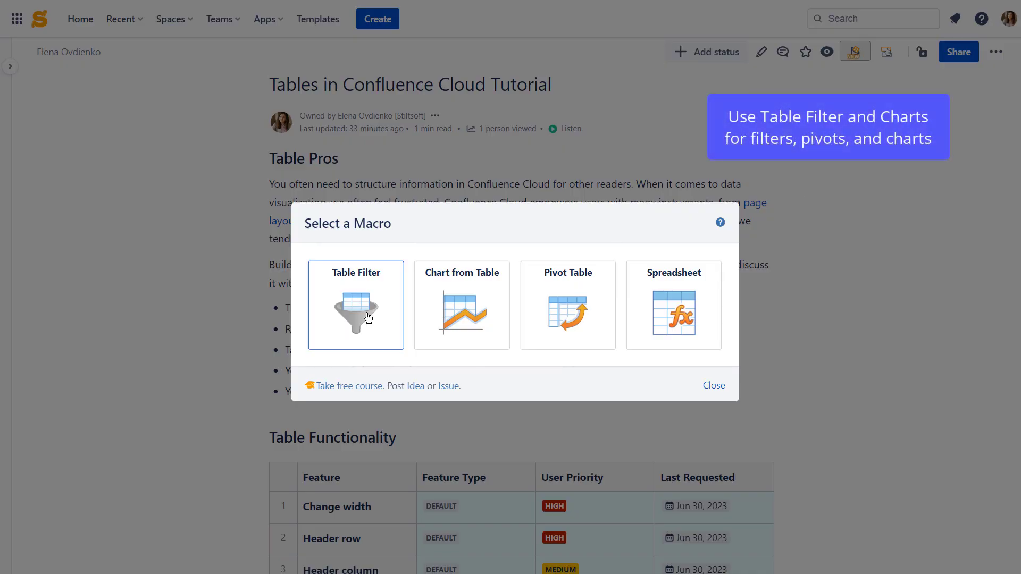
pyautogui.click(368, 318)
pyautogui.click(620, 366)
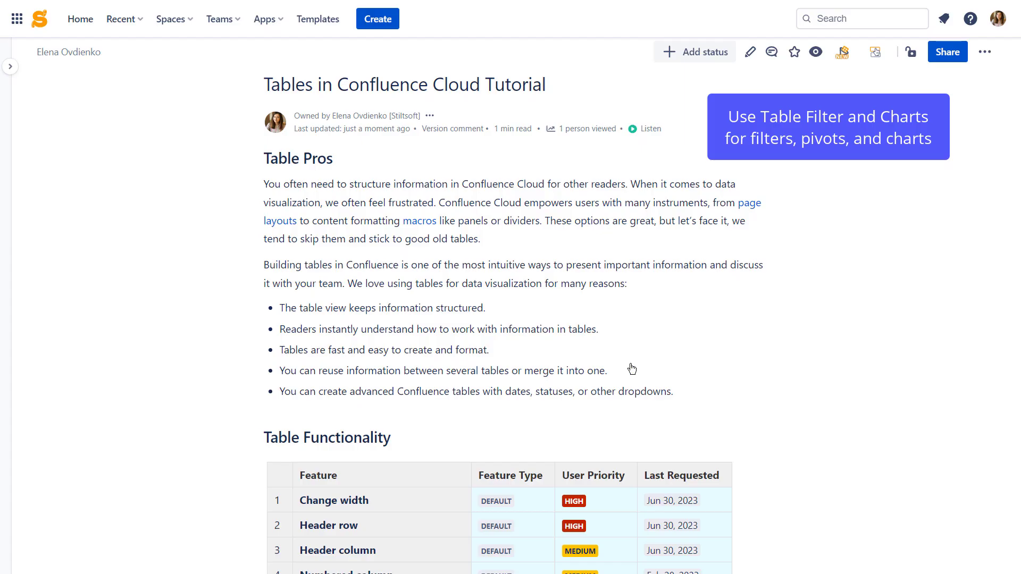
pyautogui.scroll(-1, 631, 381)
pyautogui.scroll(-2, 791, 283)
pyautogui.scroll(-1, 791, 136)
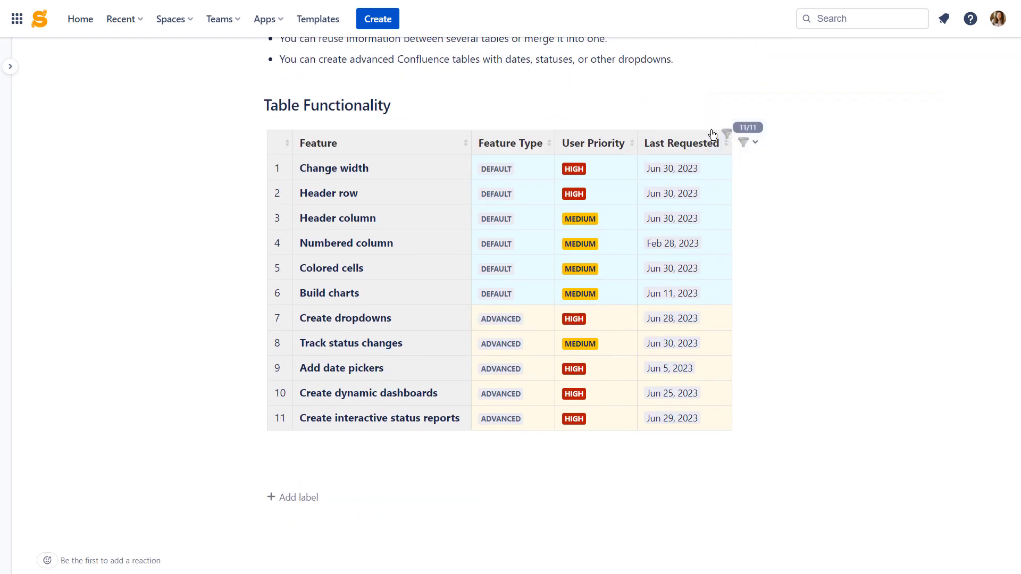
# Step: Filter Last Requested to a June 4 – June 30 date range, then close the range filter
pyautogui.click(725, 134)
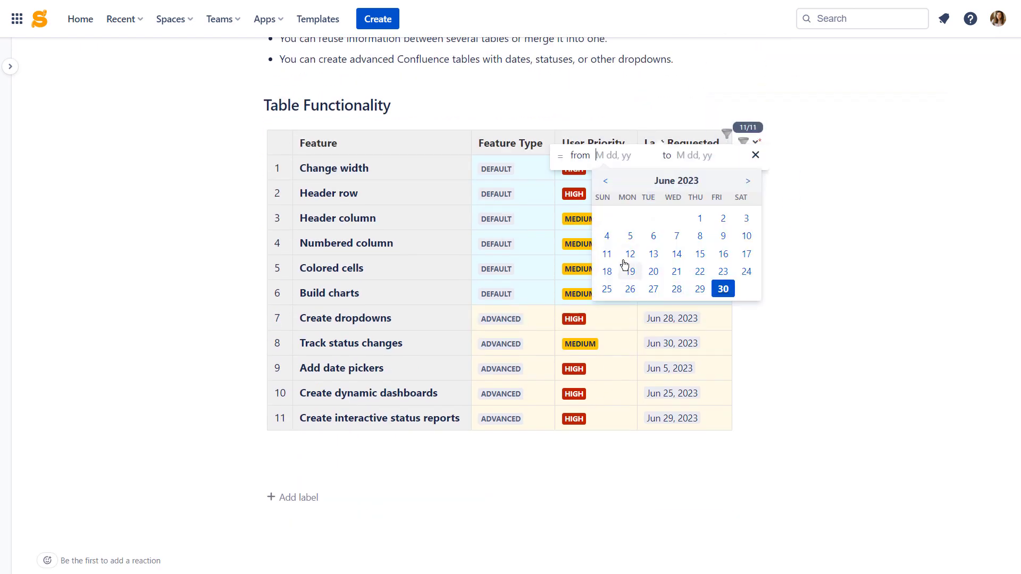
pyautogui.click(608, 237)
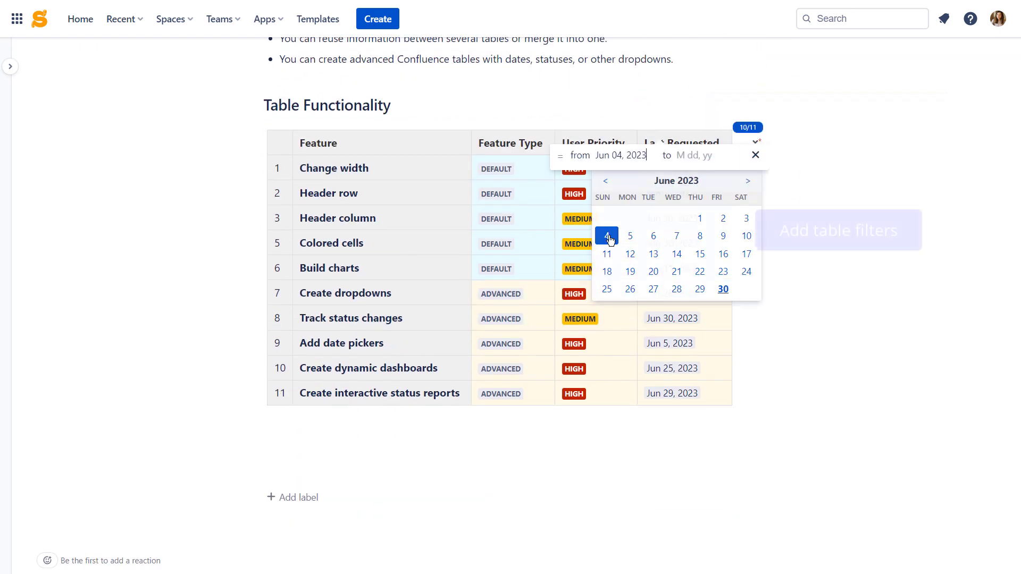
pyautogui.click(714, 155)
pyautogui.click(637, 257)
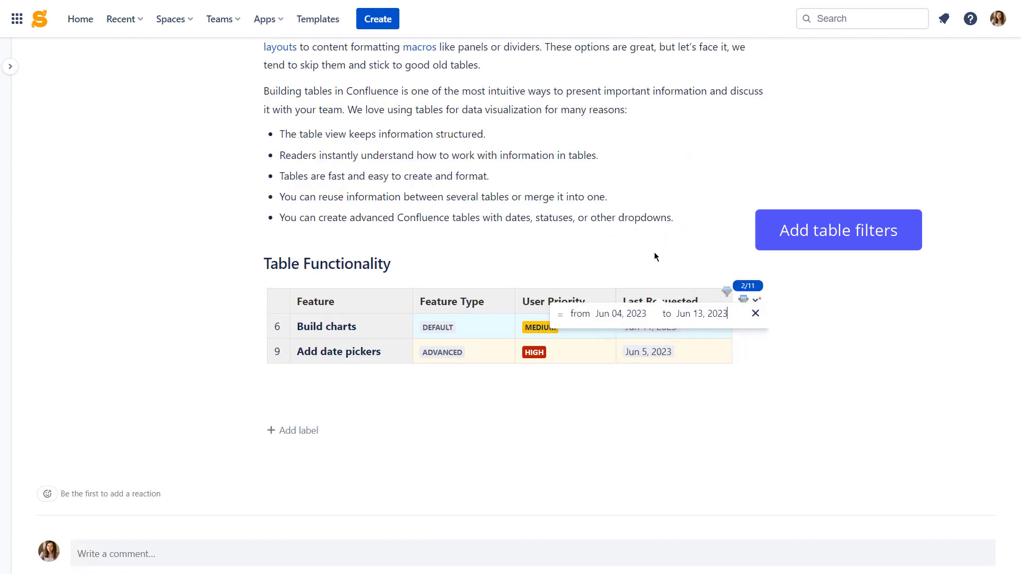
pyautogui.click(704, 448)
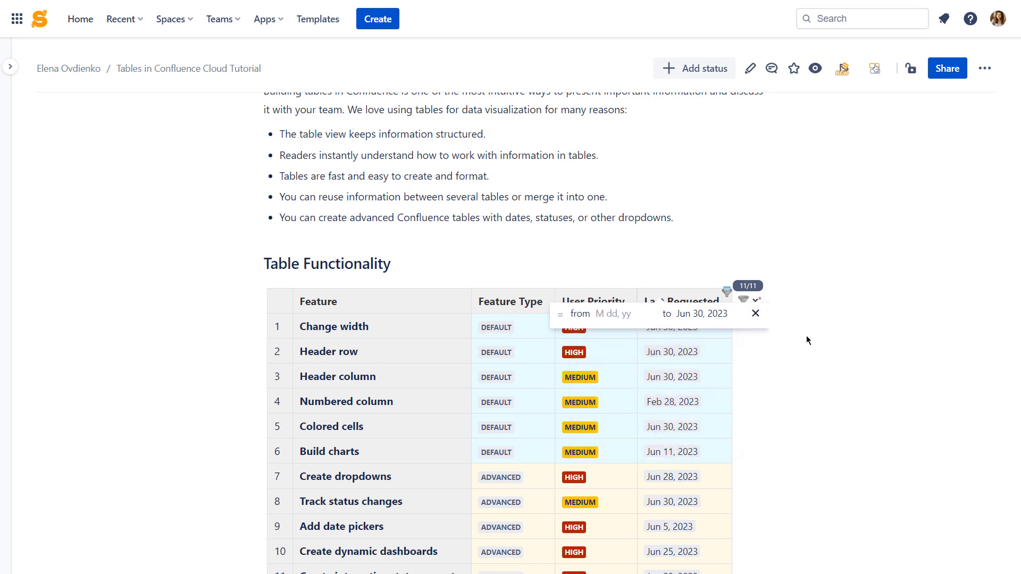
pyautogui.click(756, 301)
pyautogui.click(737, 326)
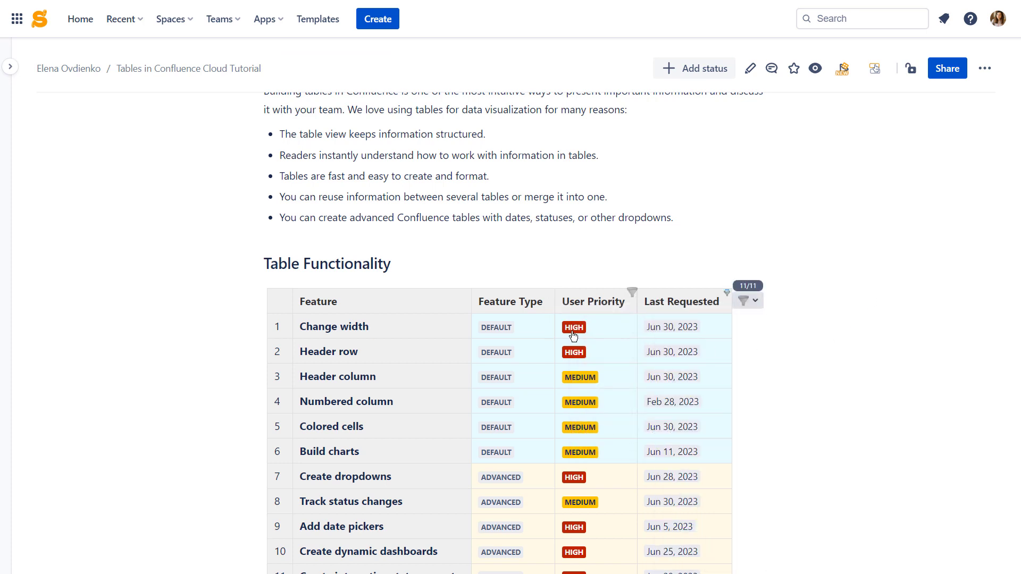
# Step: Filter the table to High priority and Default feature types via the dropdown filters
pyautogui.click(632, 292)
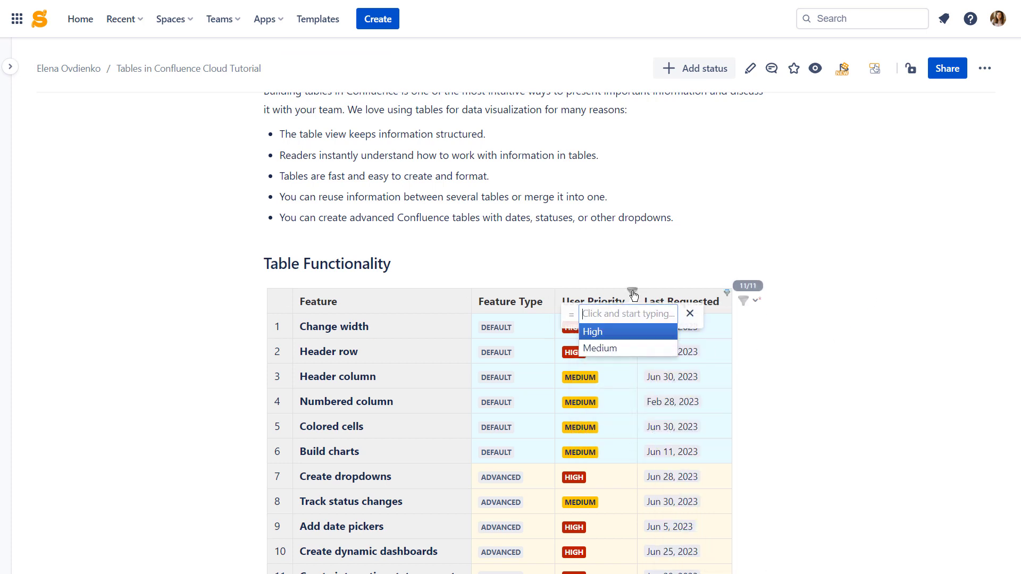
pyautogui.click(637, 335)
pyautogui.click(550, 293)
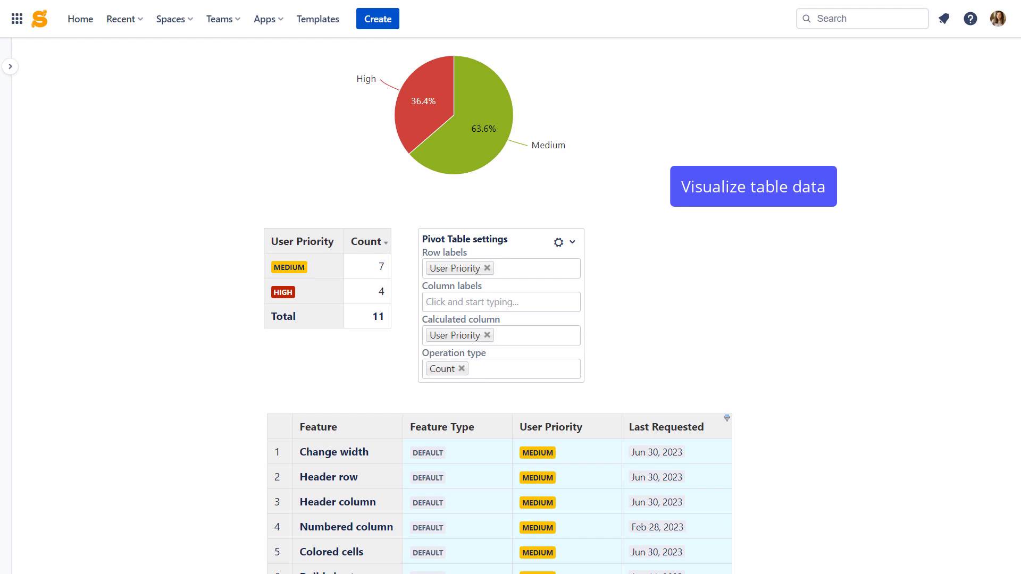
pyautogui.scroll(-1, 511, 319)
pyautogui.scroll(-2, 511, 319)
pyautogui.scroll(-1, 511, 319)
pyautogui.scroll(-1, 511, 319)
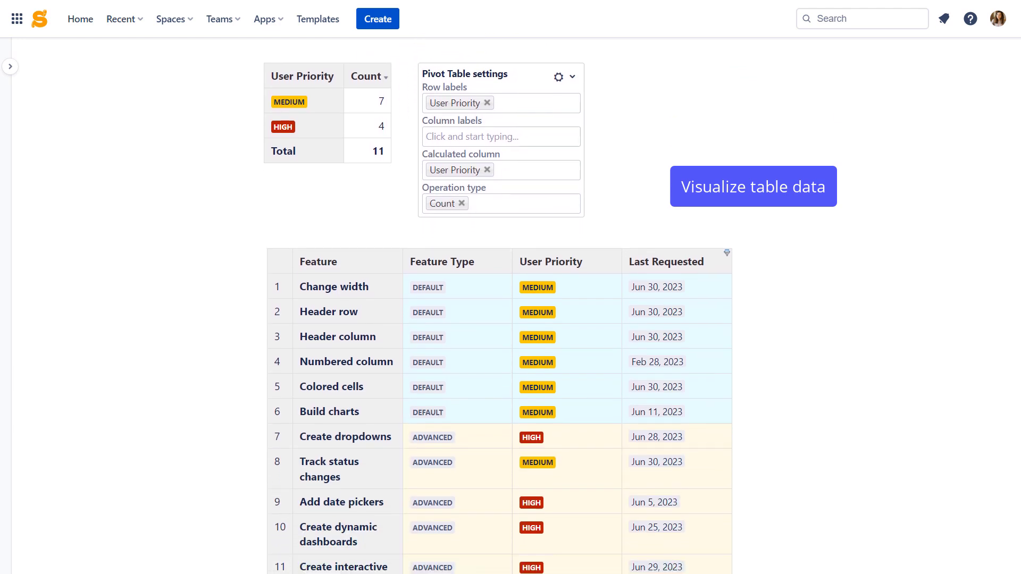
pyautogui.scroll(-1, 510, 319)
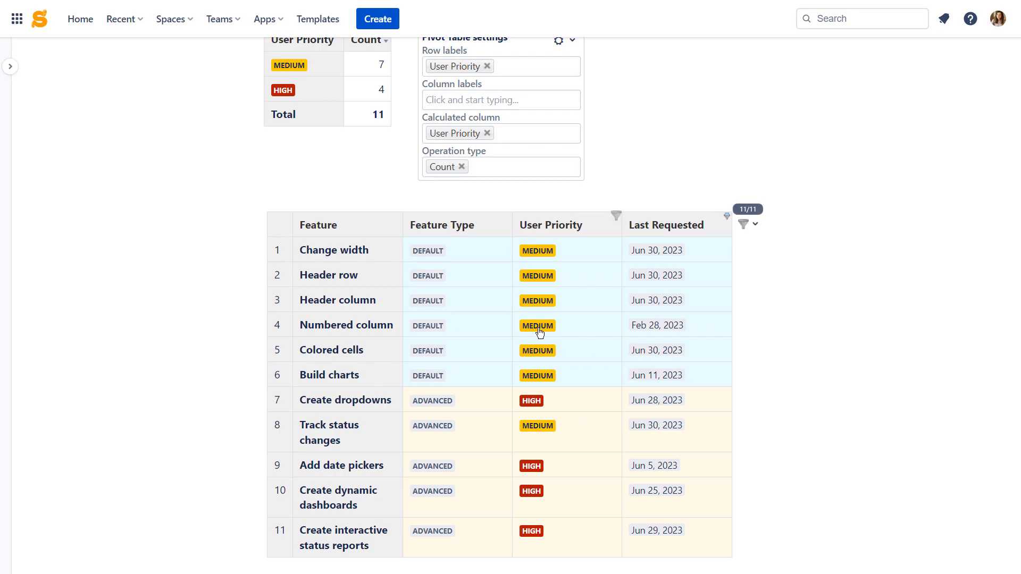
# Step: Change the Header column feature's priority from MEDIUM to LOW via its status dropdown
pyautogui.click(534, 303)
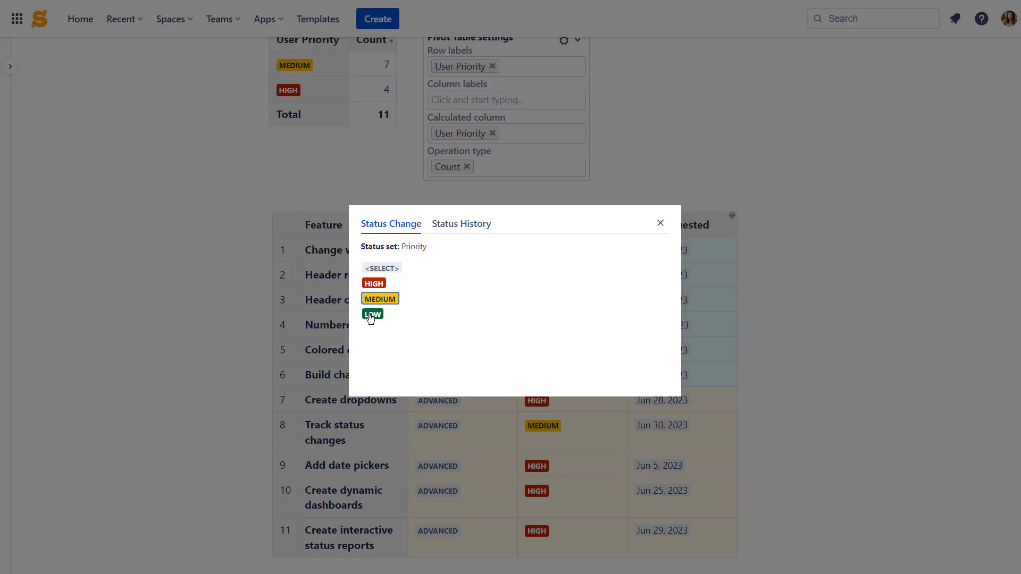
pyautogui.scroll(1, 899, 302)
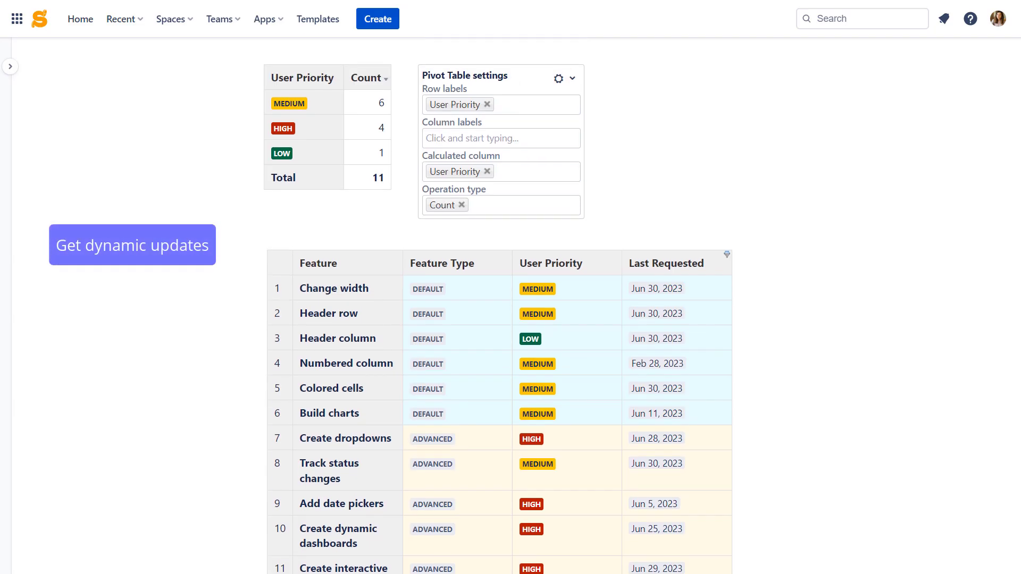
pyautogui.scroll(2, 899, 302)
pyautogui.scroll(1, 511, 304)
pyautogui.scroll(1, 510, 304)
pyautogui.scroll(2, 511, 304)
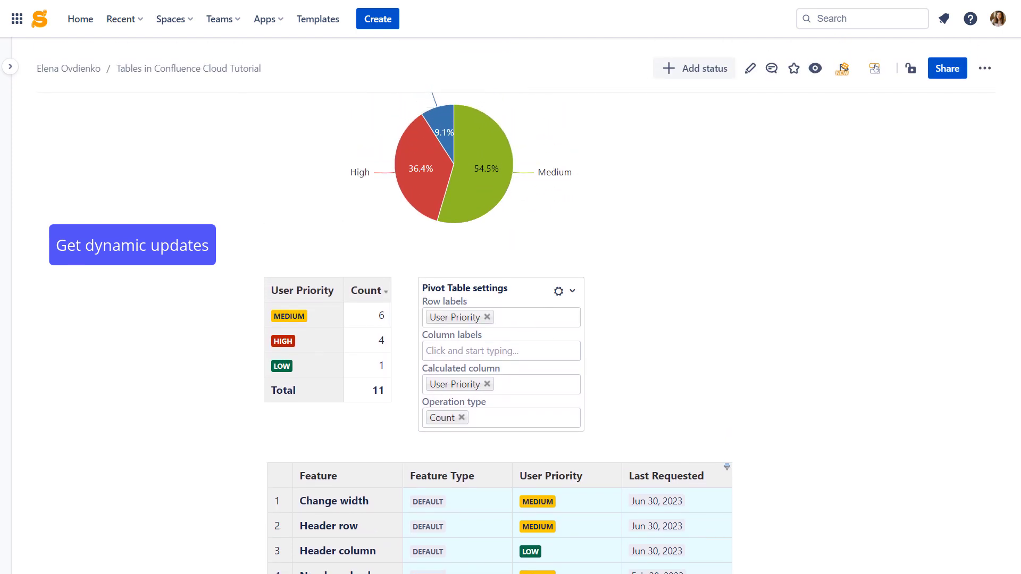